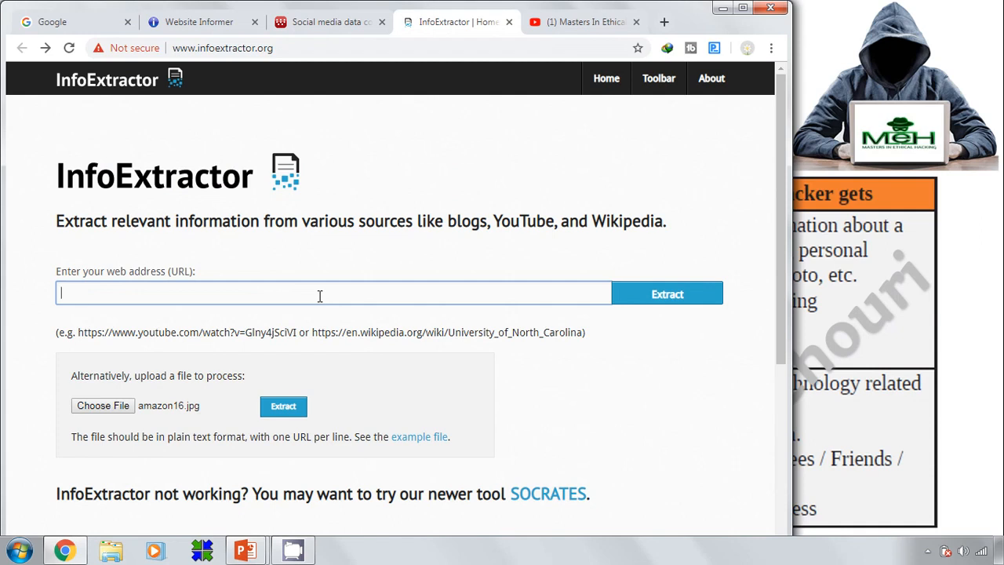
pyautogui.hotkey('ctrl', 'v')
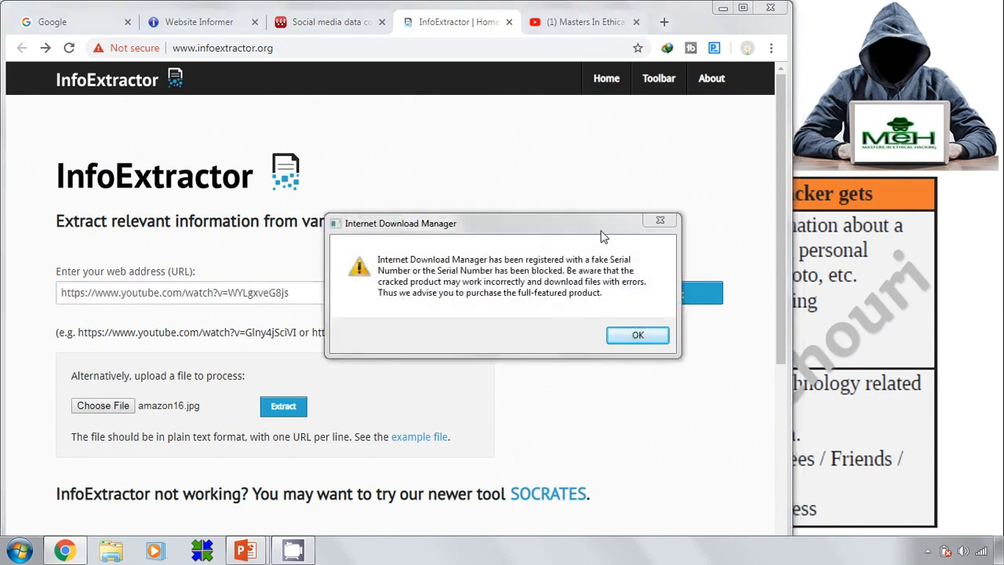
pyautogui.click(659, 221)
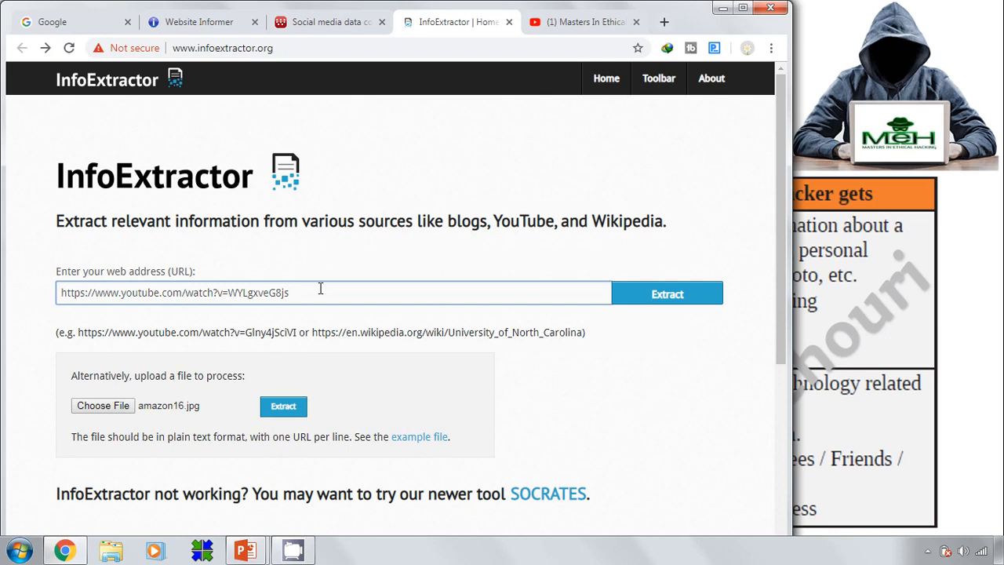
pyautogui.press('BackSpace')
pyautogui.press('BackSpace')
pyautogui.press('BackSpace')
pyautogui.press('BackSpace')
pyautogui.press('BackSpace')
pyautogui.press('BackSpace')
pyautogui.press('BackSpace')
pyautogui.press('BackSpace')
pyautogui.press('BackSpace')
pyautogui.press('BackSpace')
pyautogui.press('BackSpace')
pyautogui.press('BackSpace')
pyautogui.press('BackSpace')
pyautogui.press('BackSpace')
pyautogui.press('BackSpace')
pyautogui.press('BackSpace')
pyautogui.press('BackSpace')
pyautogui.press('BackSpace')
pyautogui.press('BackSpace')
pyautogui.press('BackSpace')
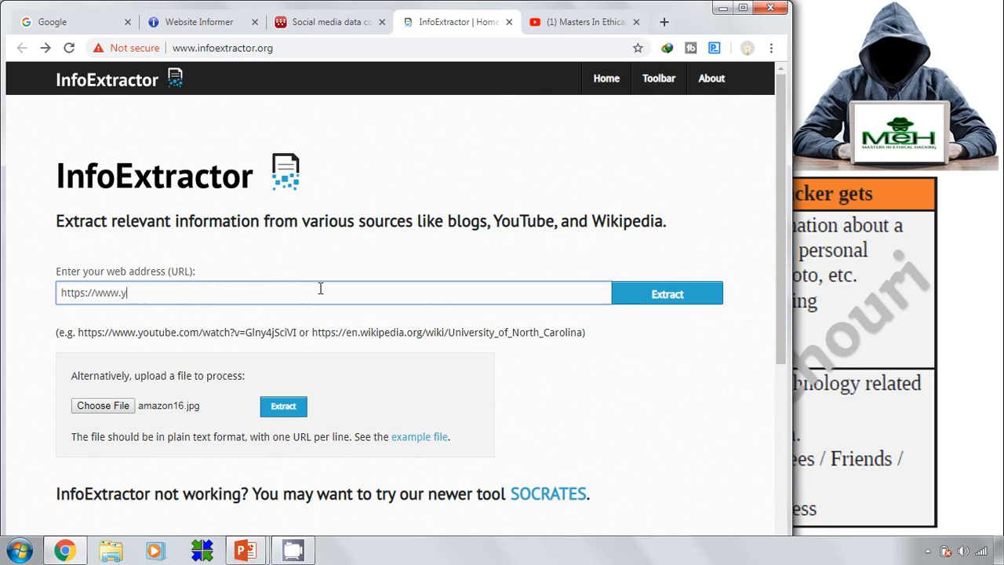
pyautogui.write('facebook.com/technic')
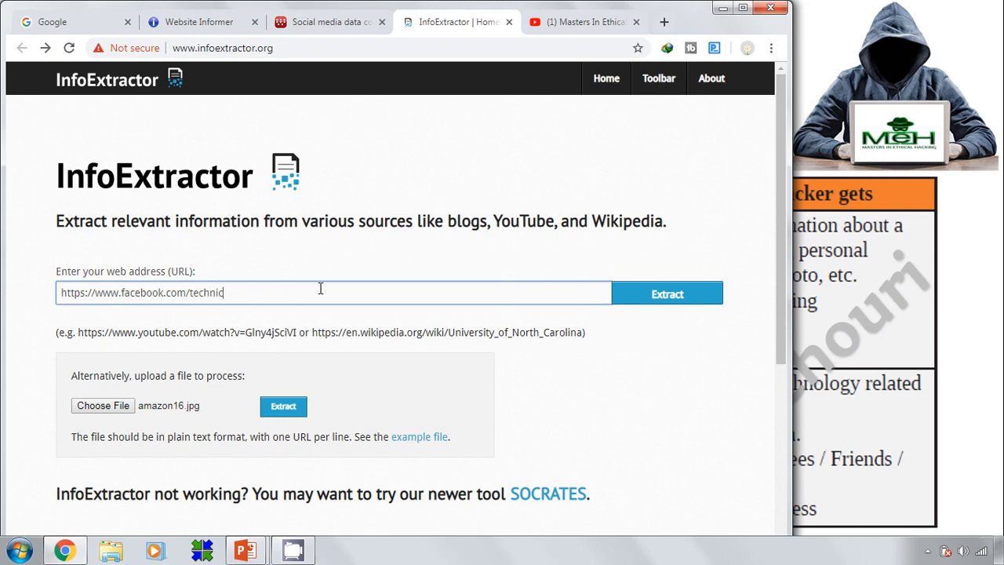
pyautogui.write('alexper')
pyautogui.press('BackSpace')
pyautogui.write('rthackers')
pyautogui.click(665, 301)
pyautogui.click(671, 305)
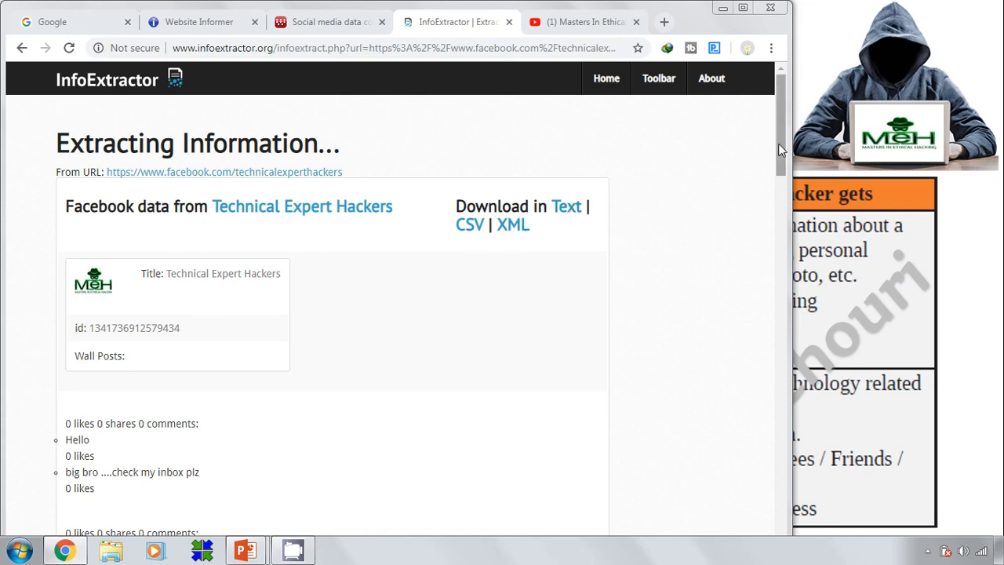
# Scroll through the extracted title, id and wall posts, then return to the home page
pyautogui.moveTo(776, 142); pyautogui.dragTo(762, 523)
pyautogui.scroll(20, 727, 381)
pyautogui.click(22, 48)
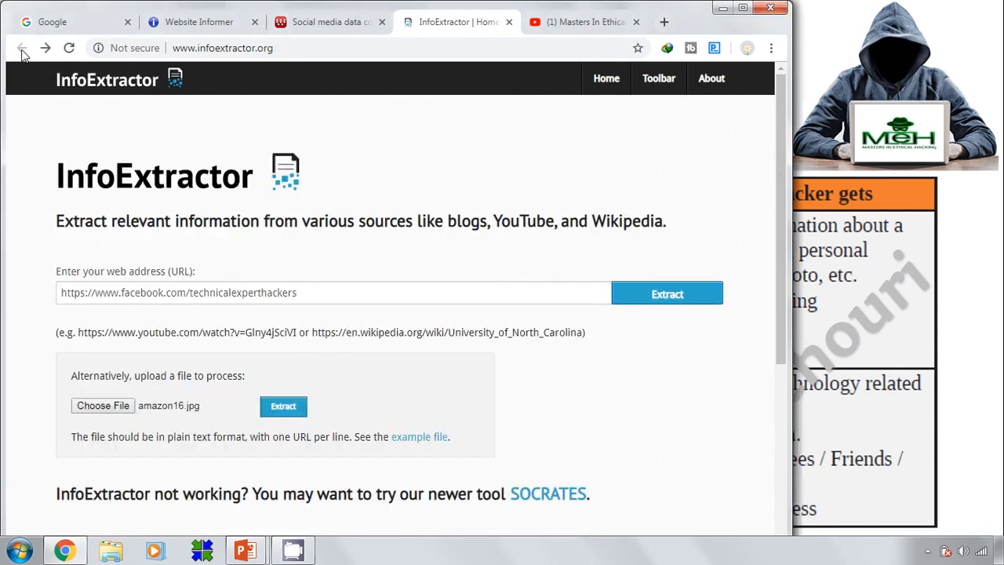
# Delete the Facebook address from the InfoExtractor URL field
pyautogui.click(317, 293)
pyautogui.press('BackSpace')
pyautogui.press('BackSpace')
pyautogui.press('BackSpace')
pyautogui.press('BackSpace')
pyautogui.press('BackSpace')
pyautogui.press('BackSpace')
pyautogui.press('BackSpace')
pyautogui.press('BackSpace')
pyautogui.press('BackSpace')
pyautogui.press('BackSpace')
pyautogui.press('BackSpace')
pyautogui.press('BackSpace')
pyautogui.press('BackSpace')
pyautogui.press('BackSpace')
pyautogui.press('BackSpace')
pyautogui.press('BackSpace')
pyautogui.press('BackSpace')
pyautogui.press('BackSpace')
pyautogui.press('BackSpace')
pyautogui.press('BackSpace')
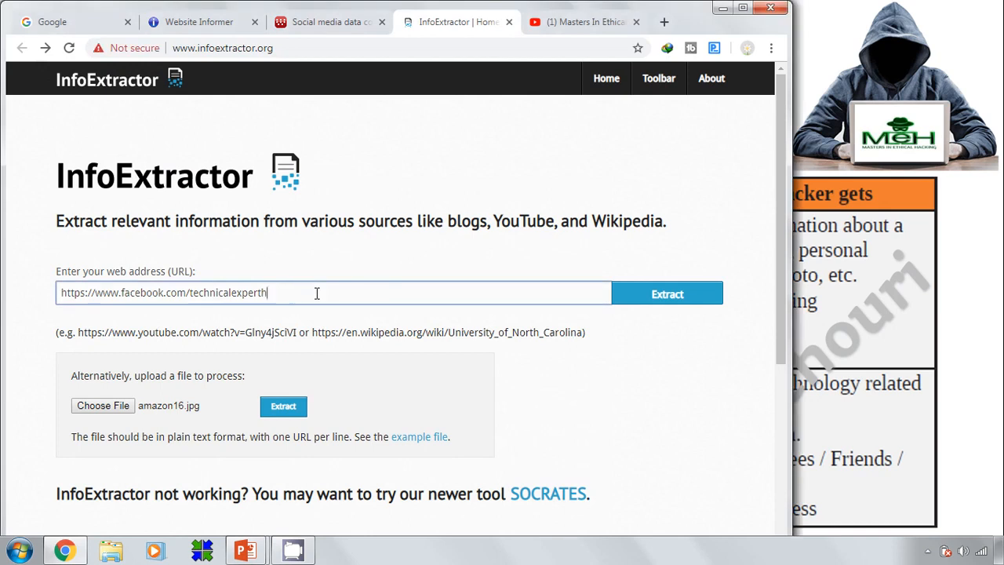
pyautogui.press('BackSpace')
pyautogui.press('BackSpace')
pyautogui.press('BackSpace')
pyautogui.press('BackSpace')
pyautogui.press('BackSpace')
pyautogui.press('BackSpace')
pyautogui.press('BackSpace')
pyautogui.press('BackSpace')
pyautogui.press('BackSpace')
pyautogui.press('BackSpace')
pyautogui.press('BackSpace')
pyautogui.press('BackSpace')
pyautogui.press('BackSpace')
pyautogui.press('BackSpace')
pyautogui.press('BackSpace')
pyautogui.press('BackSpace')
pyautogui.press('BackSpace')
pyautogui.press('BackSpace')
pyautogui.press('BackSpace')
pyautogui.press('BackSpace')
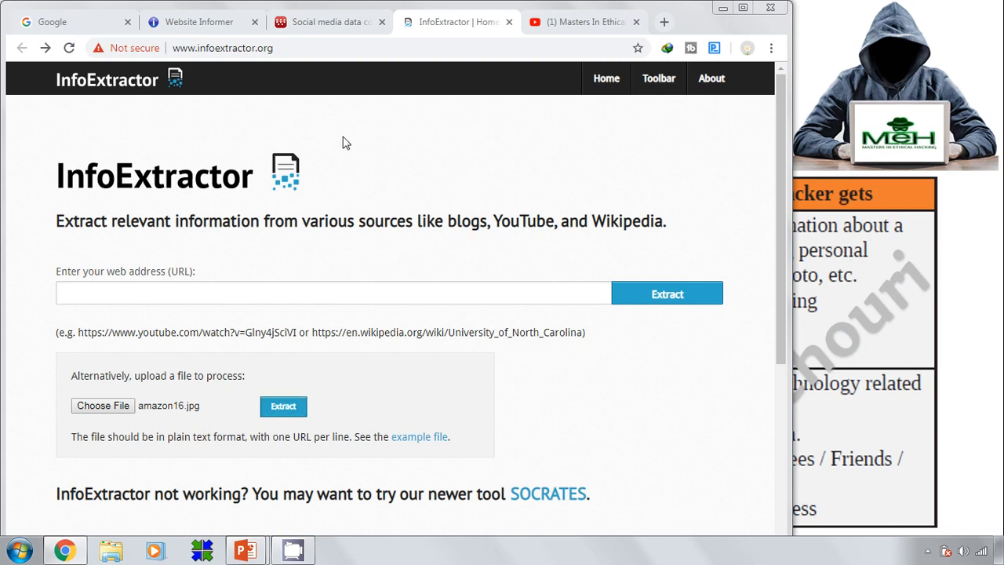
# Browse the Facebook and Twitter tool lists on the social media data page, then go to YouTube
pyautogui.click(316, 25)
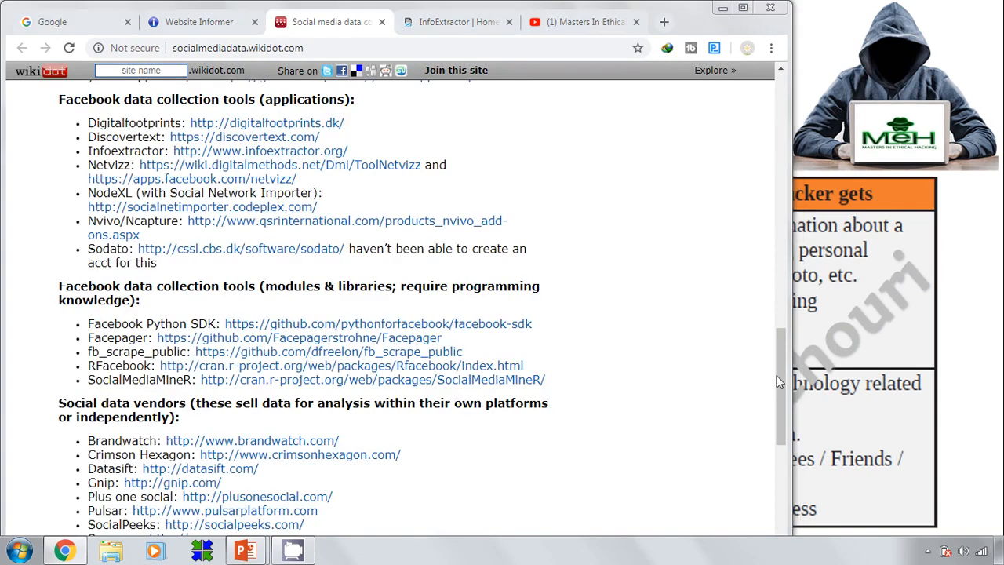
pyautogui.moveTo(780, 377); pyautogui.dragTo(744, 415)
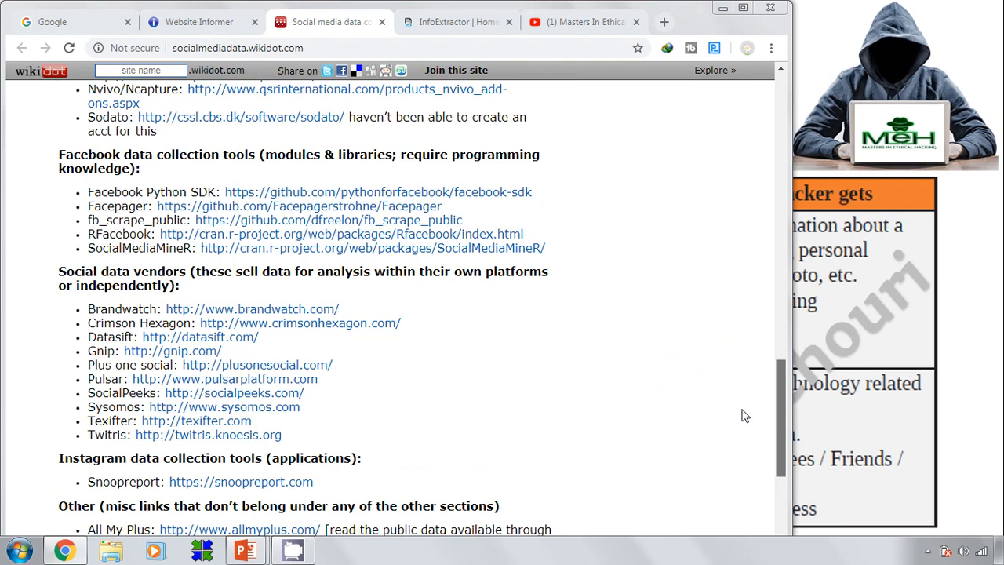
pyautogui.moveTo(745, 416); pyautogui.dragTo(711, 274)
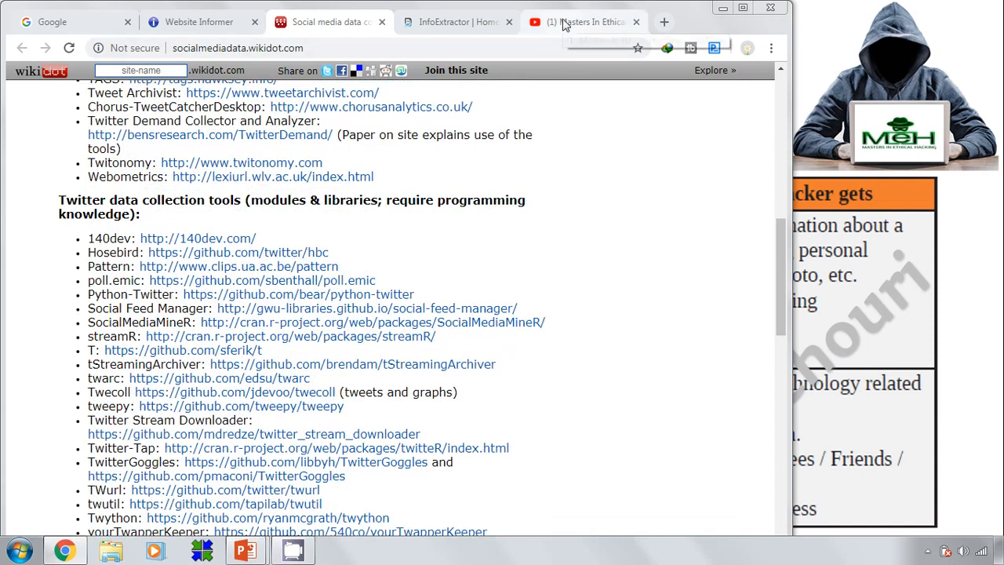
pyautogui.click(564, 23)
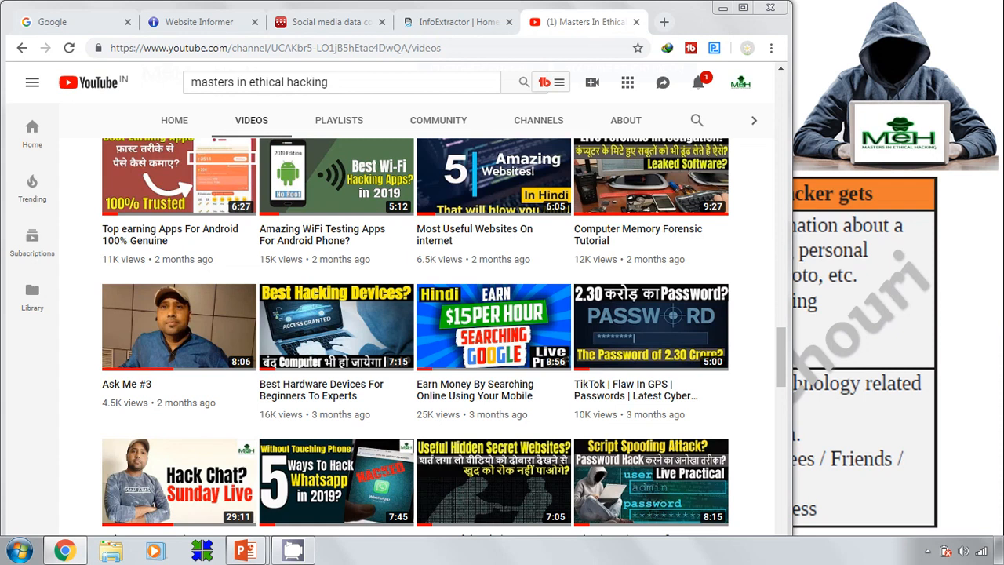
# Leave the channel's videos page for the Website Informer home page
pyautogui.click(174, 29)
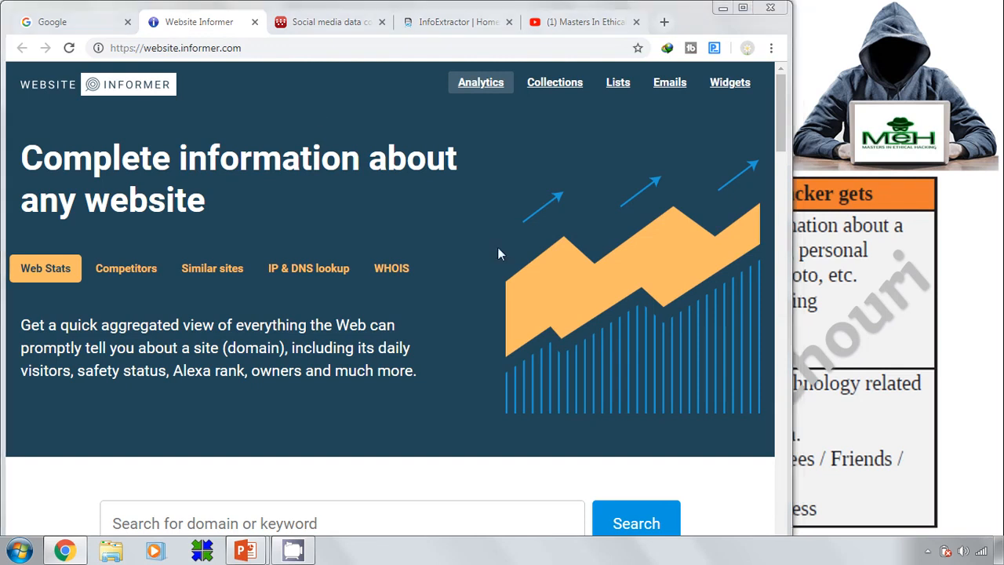
pyautogui.moveTo(782, 113); pyautogui.dragTo(774, 167)
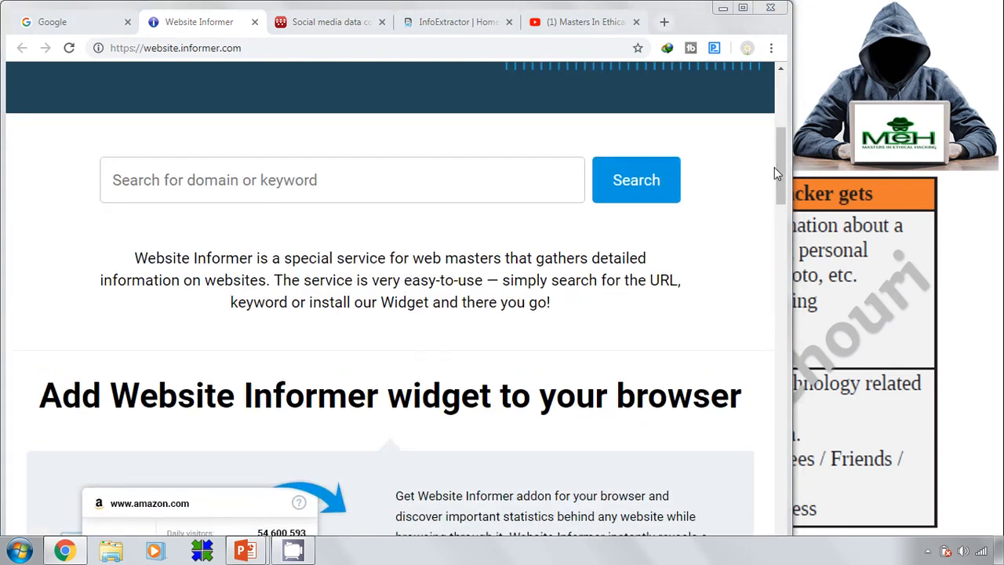
pyautogui.click(333, 190)
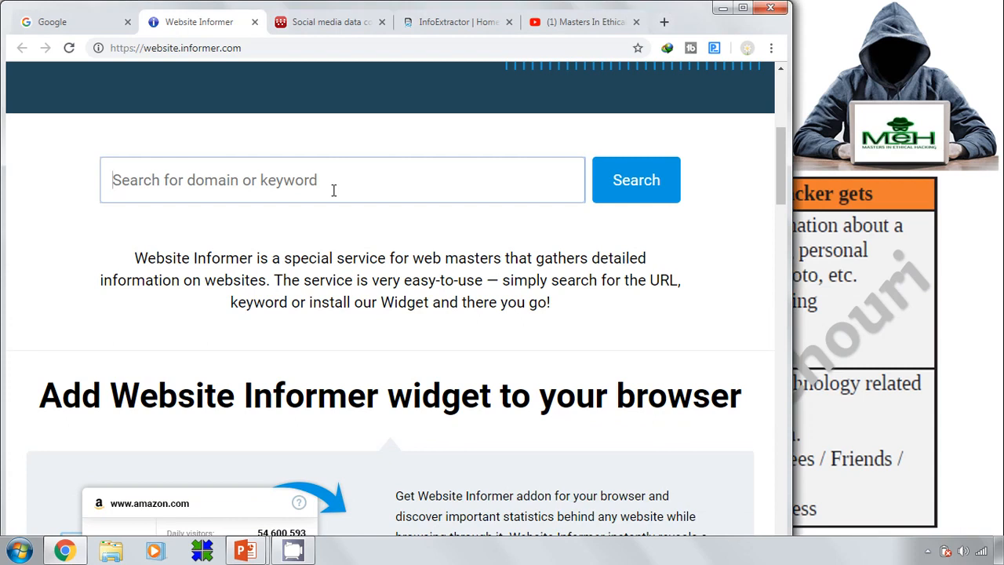
pyautogui.write('mastersi')
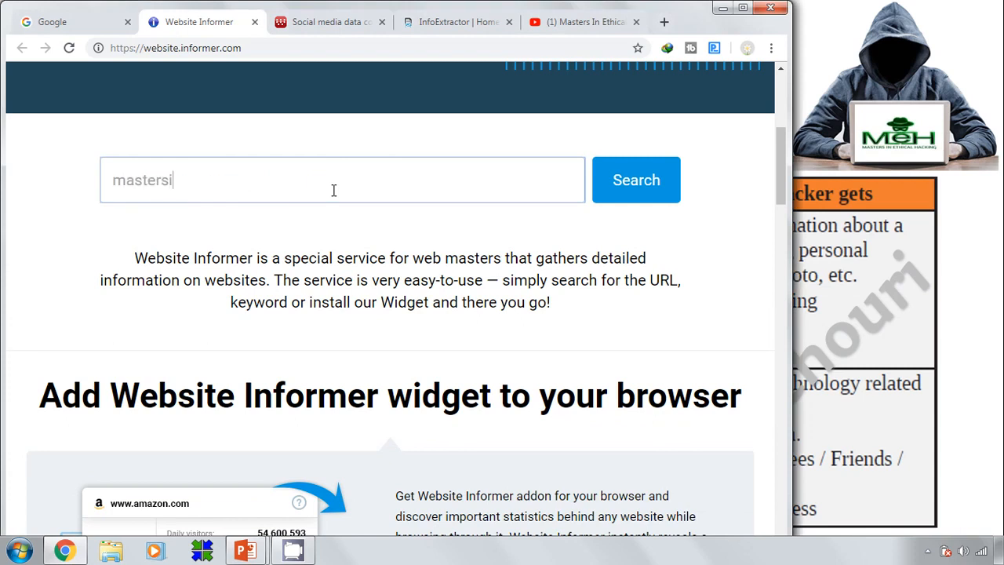
pyautogui.write('nethicalhacking')
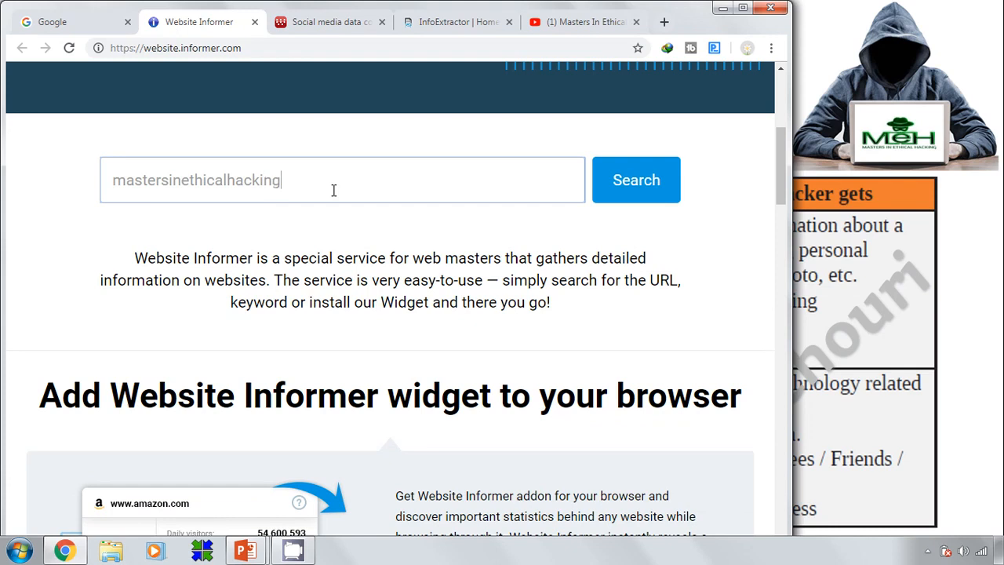
pyautogui.write('.com')
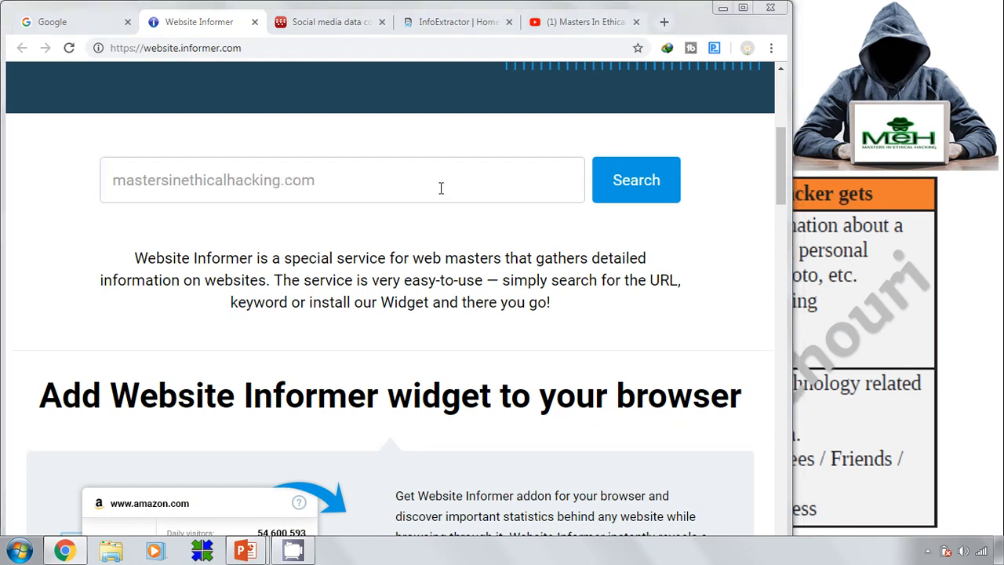
pyautogui.click(107, 185)
pyautogui.write('www')
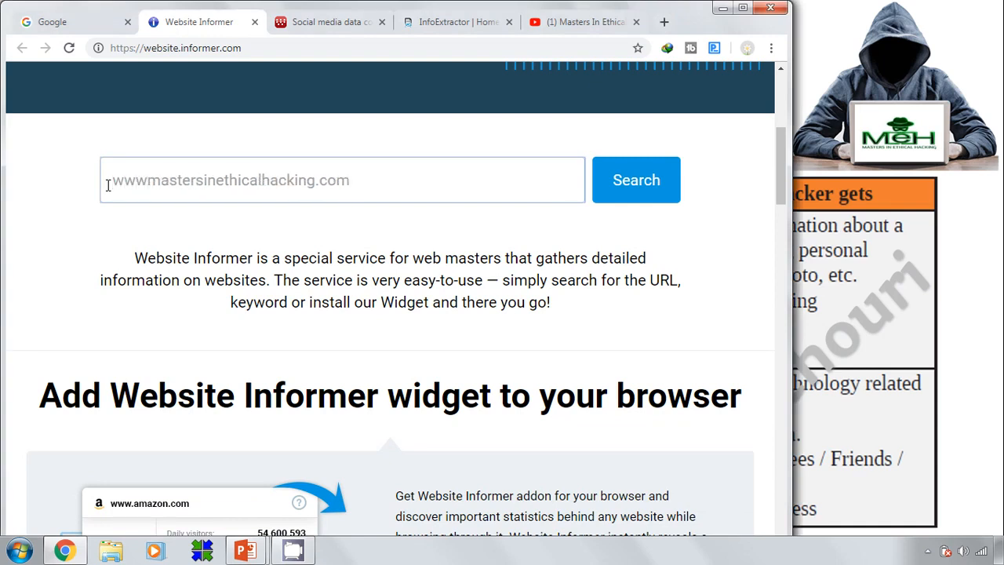
pyautogui.write('.')
pyautogui.click(625, 184)
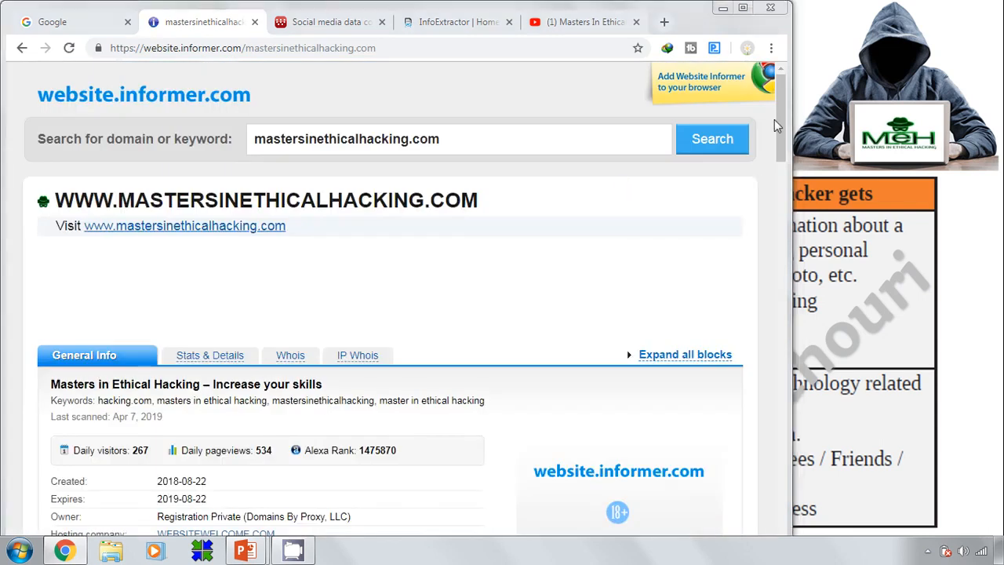
# Review the report (267 daily visitors, 534 pageviews), dismiss the popup and return to the slideshow
pyautogui.moveTo(780, 114); pyautogui.dragTo(345, 77)
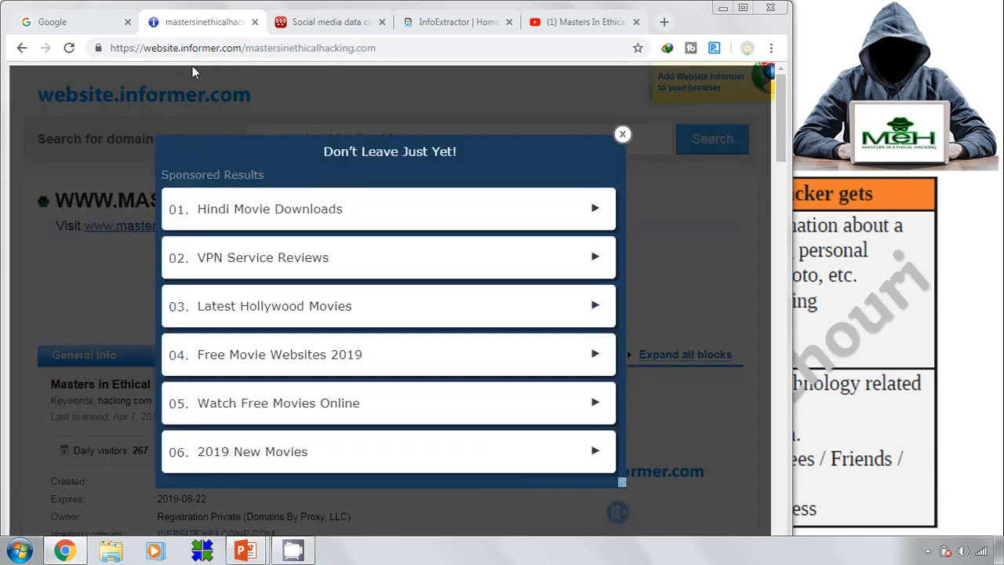
pyautogui.click(622, 134)
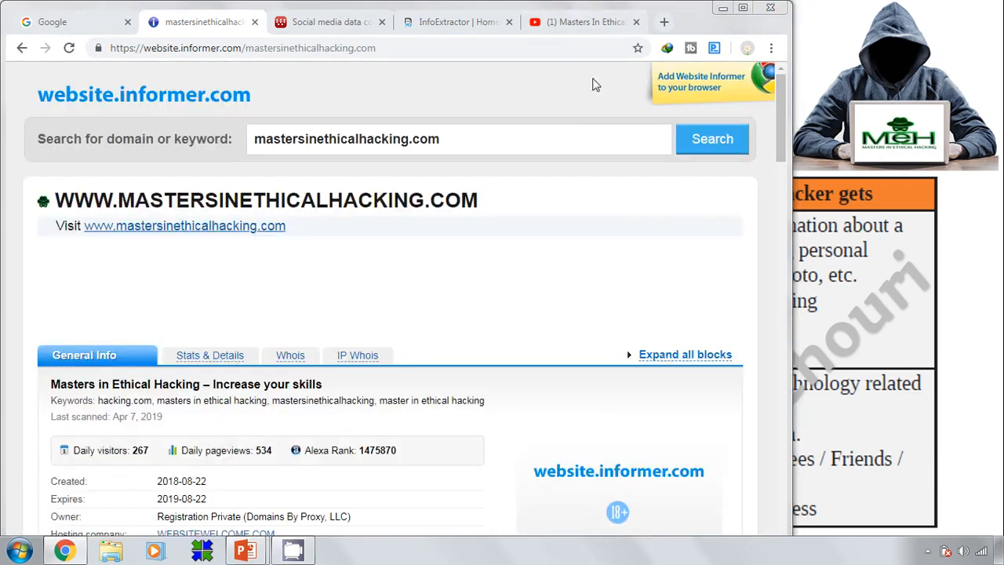
pyautogui.click(585, 22)
# Advance the slideshow past Website, Email and WHOIs to 'Footprinting Through Network?'
pyautogui.click(972, 291)
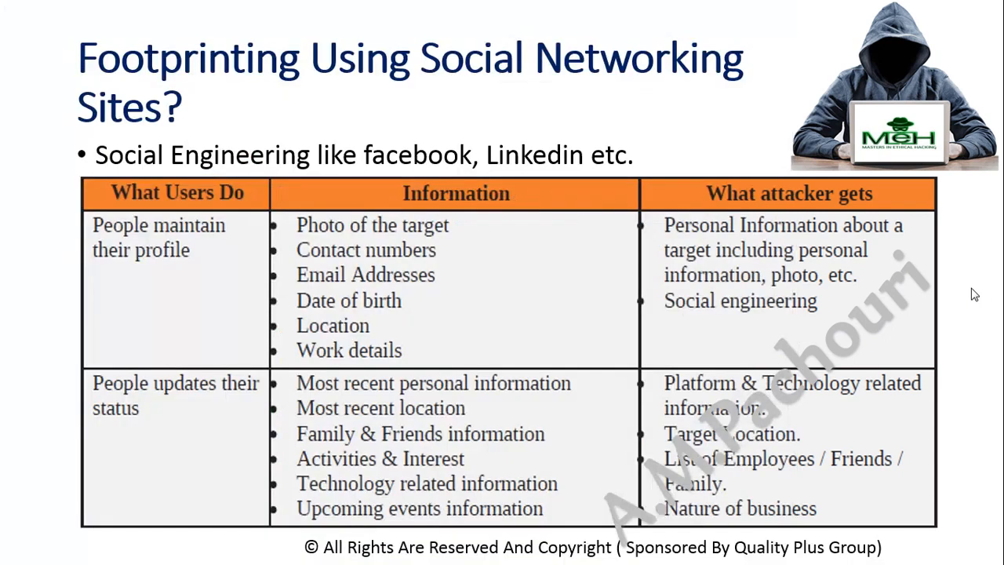
pyautogui.click(972, 294)
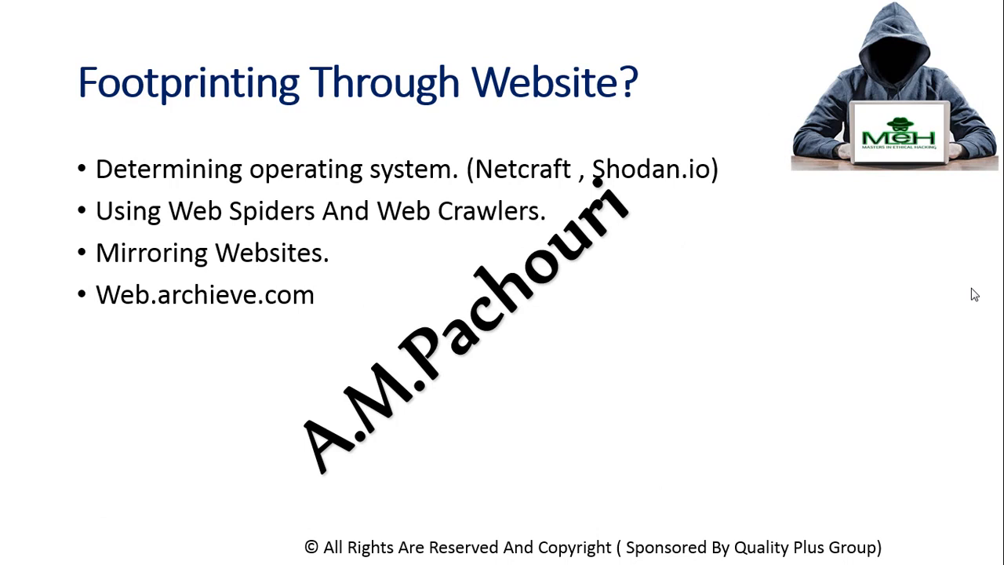
pyautogui.click(974, 294)
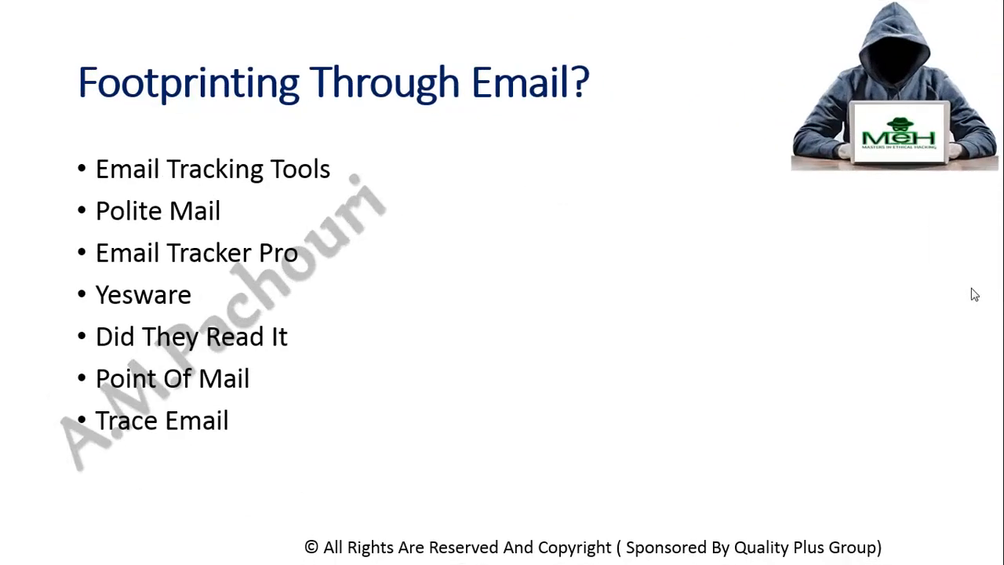
pyautogui.click(974, 294)
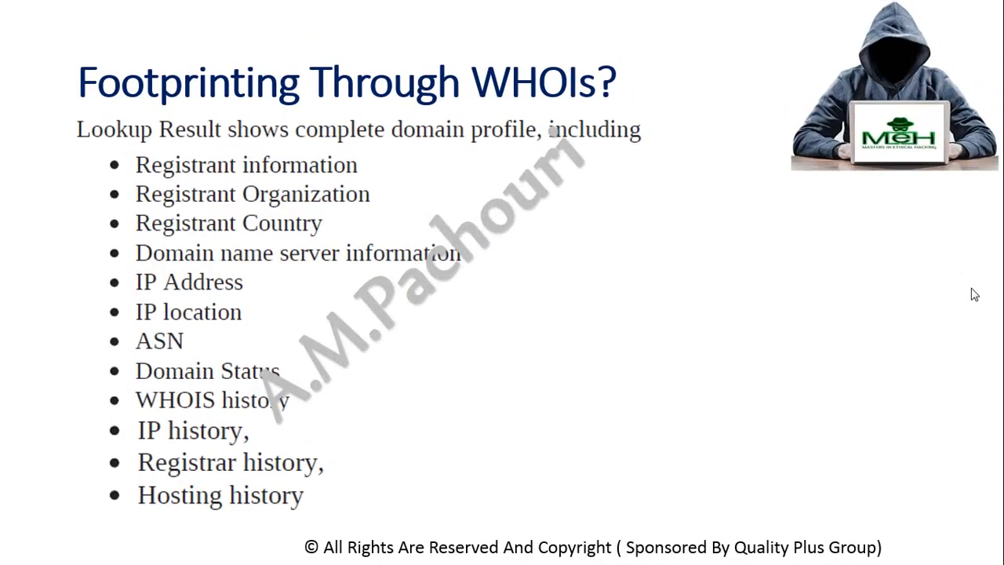
pyautogui.press('super')
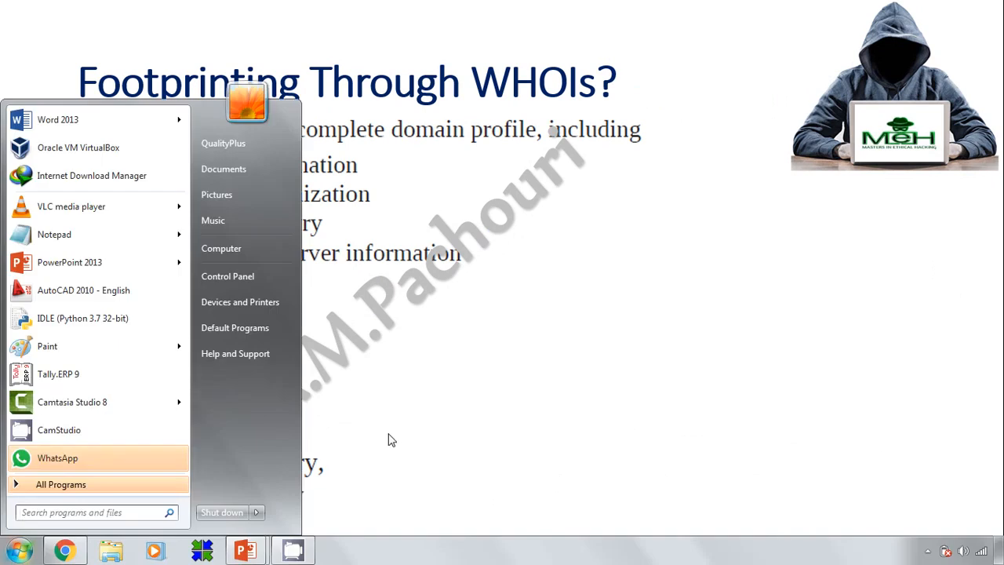
pyautogui.press('Escape')
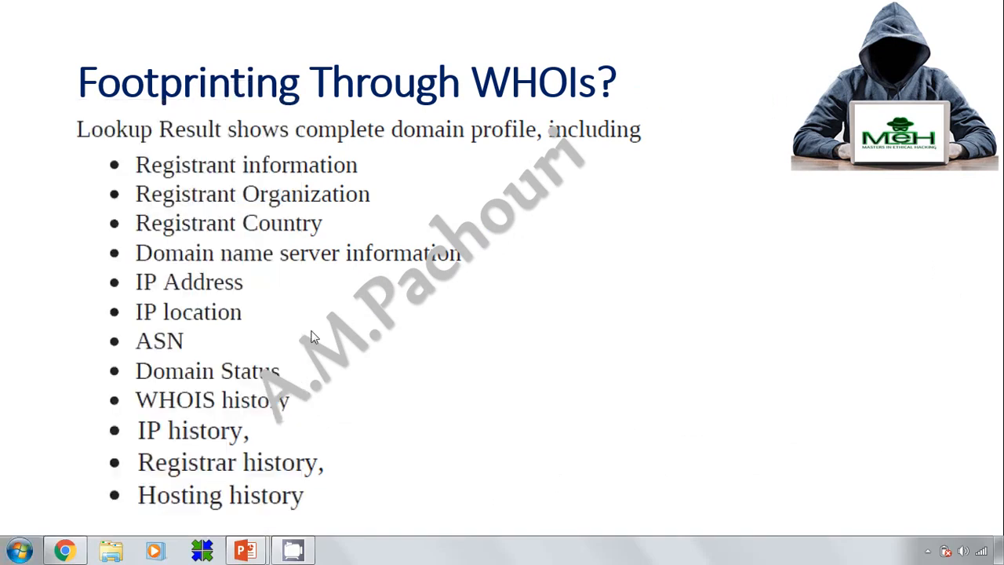
pyautogui.click(473, 282)
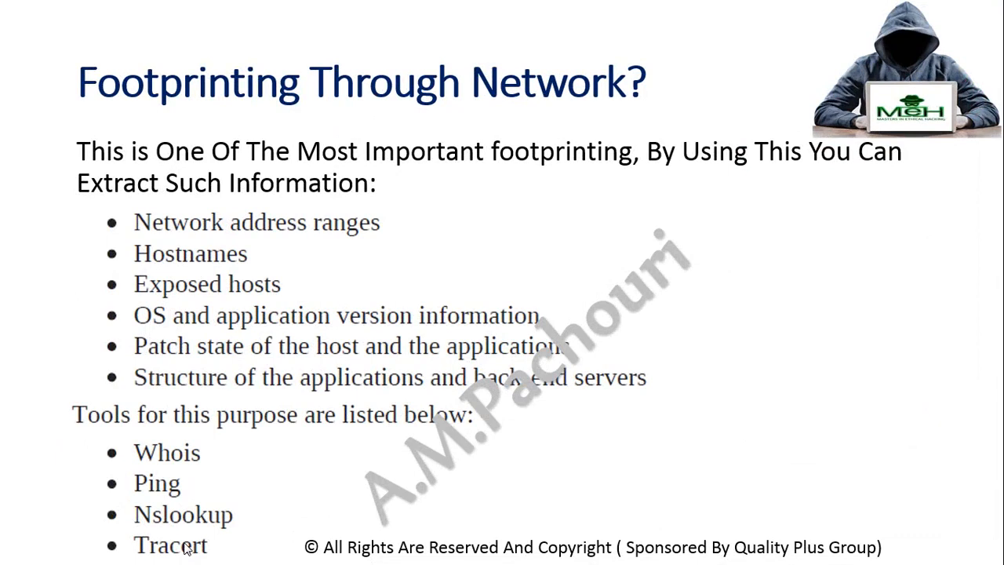
# Bring Chrome back, switch to the Google tab and close the Website Informer tab
pyautogui.moveTo(186, 561)
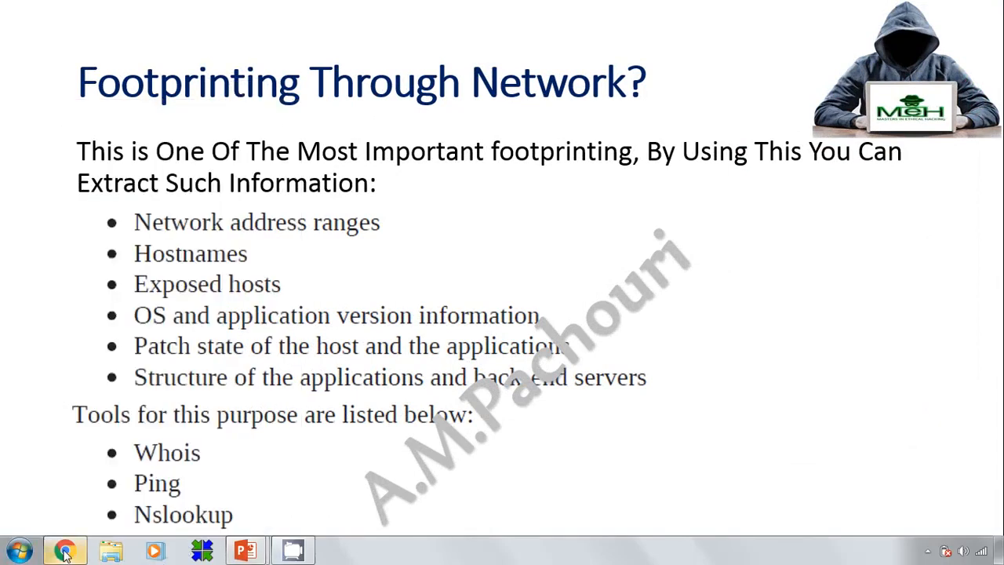
pyautogui.click(65, 551)
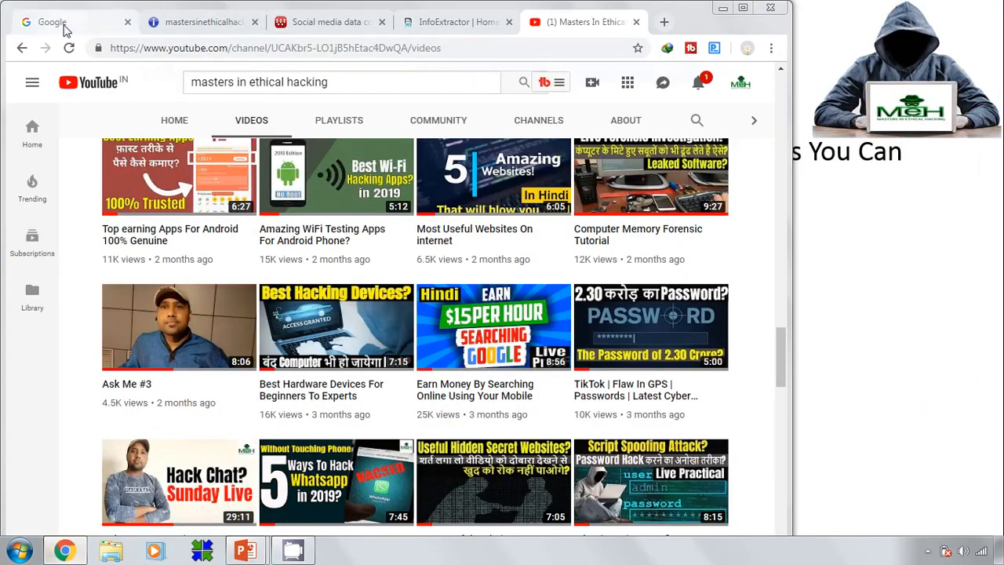
pyautogui.click(67, 30)
pyautogui.click(255, 24)
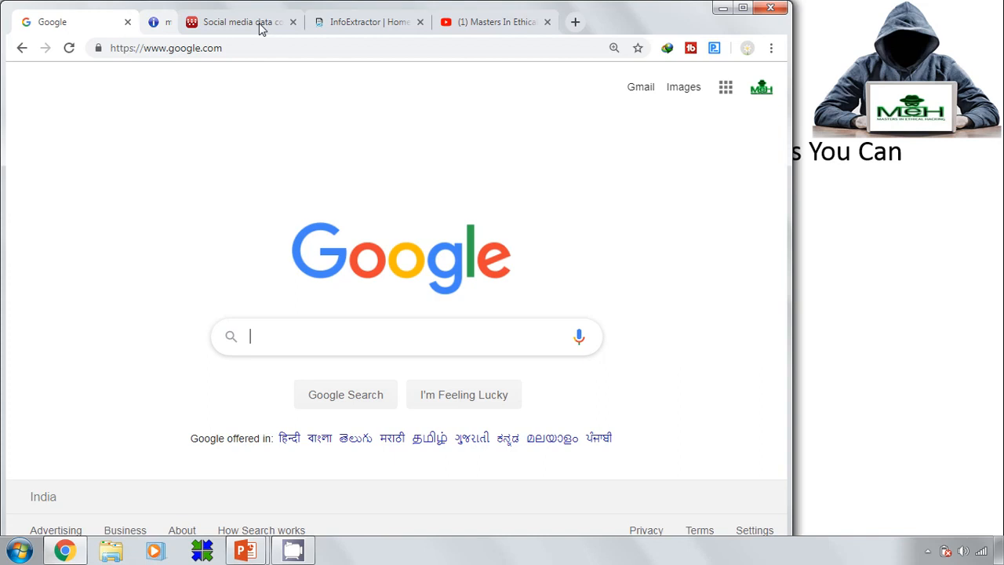
# Search Google for shodan.io
pyautogui.click(255, 345)
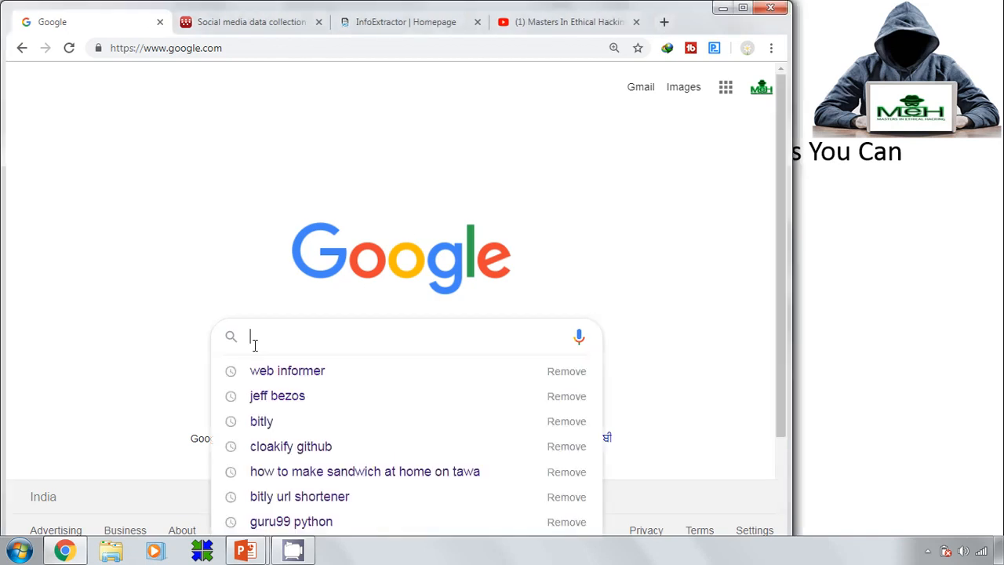
pyautogui.write('shoda')
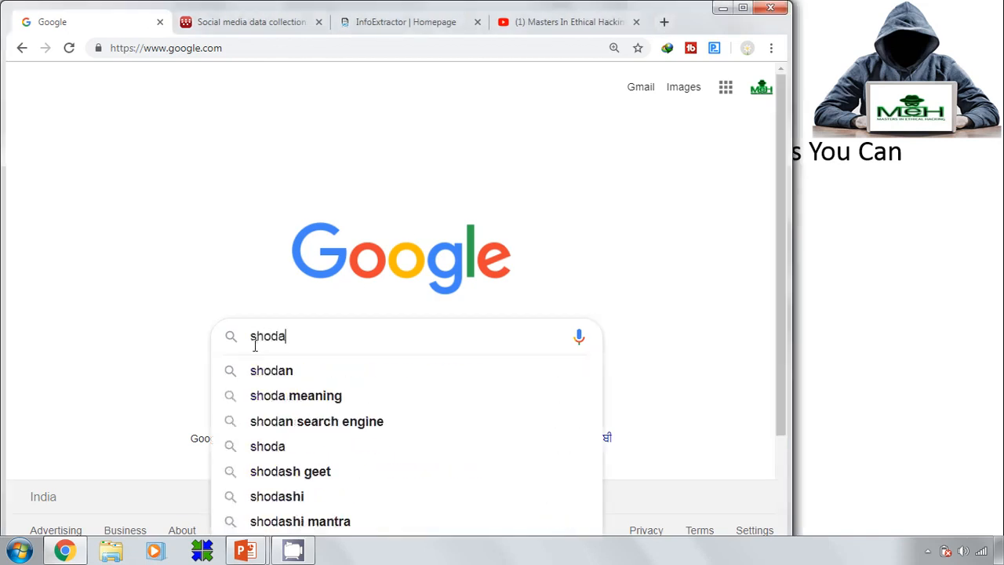
pyautogui.write('n.i')
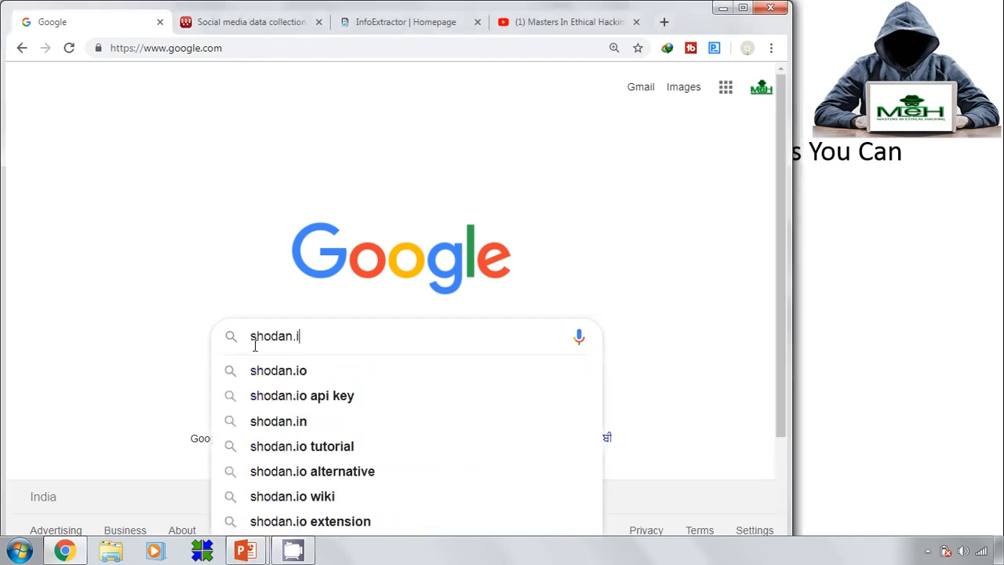
pyautogui.press('Down')
pyautogui.press('Return')
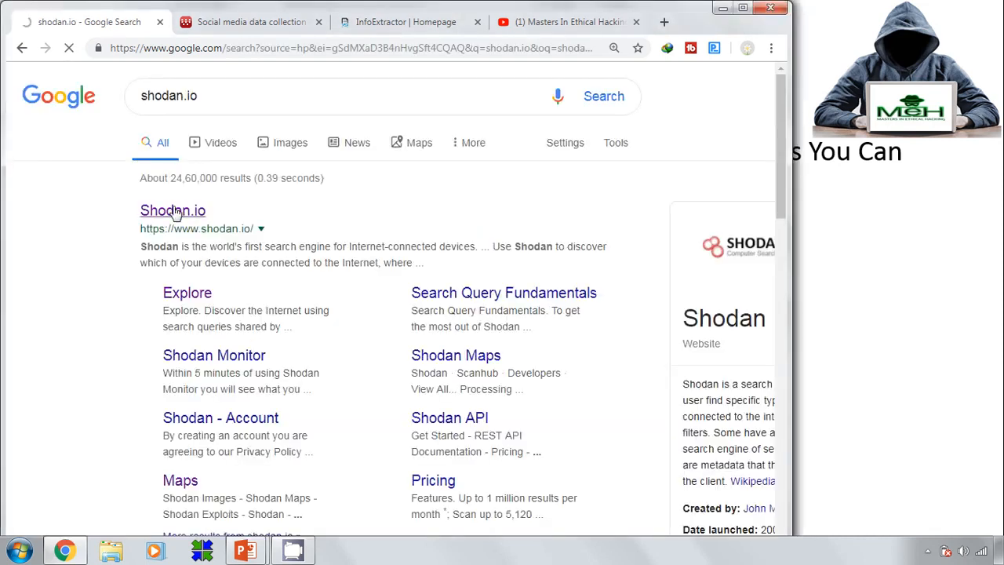
# Open the Shodan.io result and go to its Explore page of shared queries
pyautogui.click(174, 212)
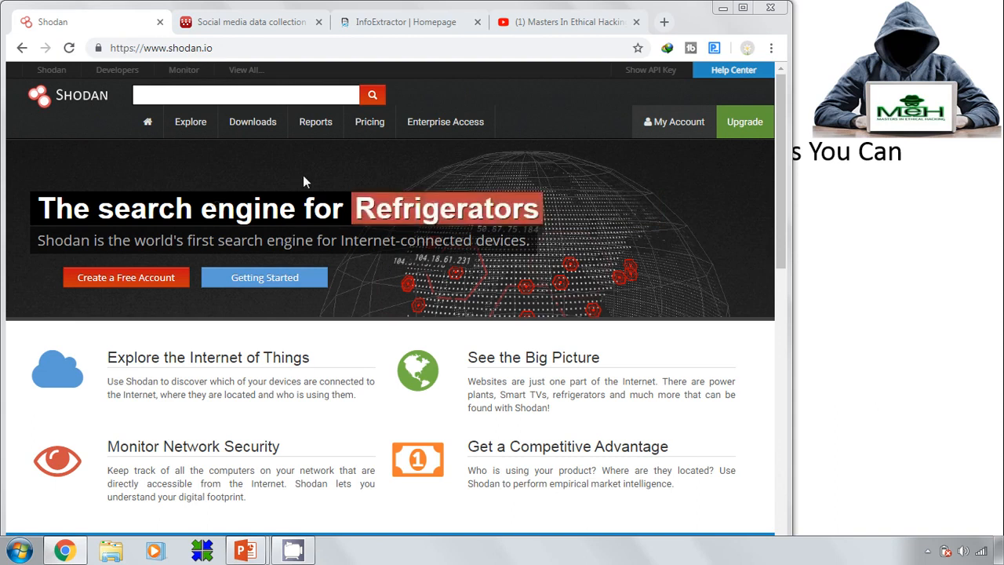
pyautogui.click(194, 133)
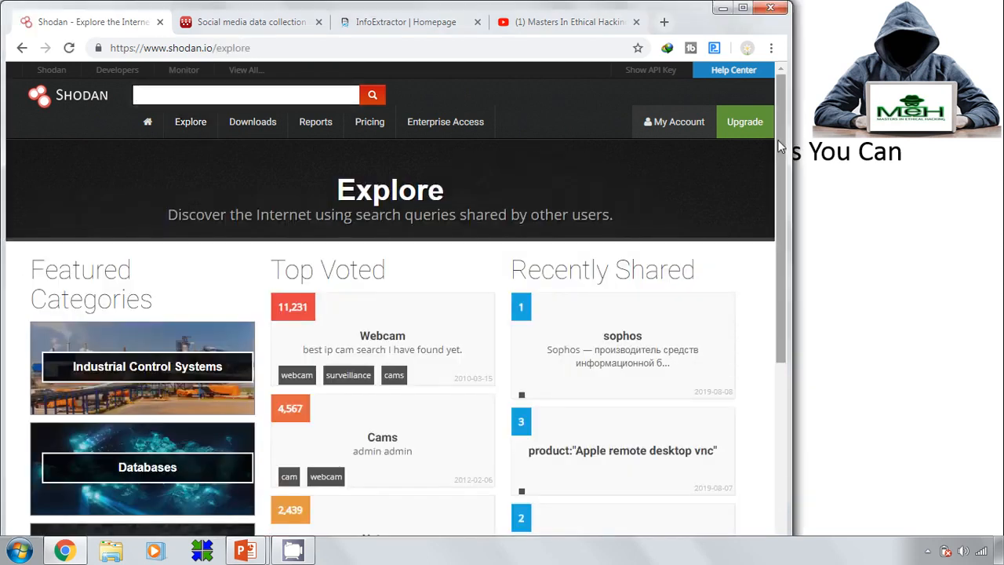
pyautogui.moveTo(777, 139); pyautogui.dragTo(776, 256)
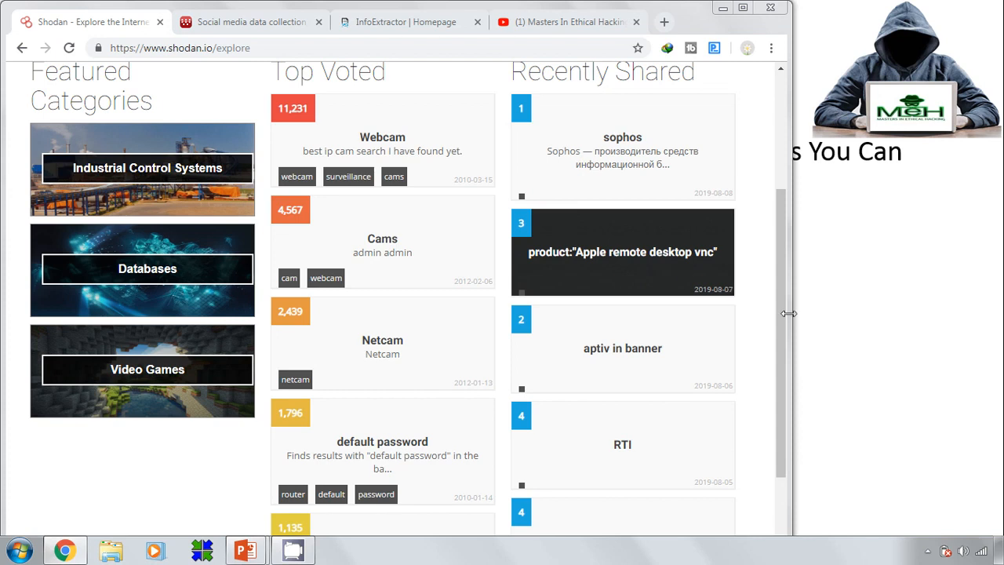
pyautogui.moveTo(782, 288); pyautogui.dragTo(793, 364)
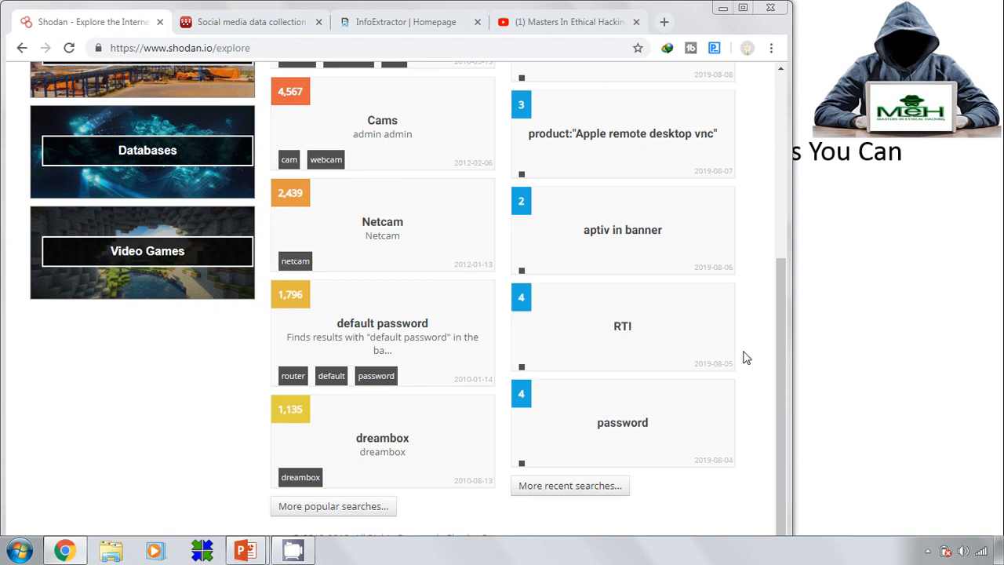
pyautogui.moveTo(779, 341); pyautogui.dragTo(780, 251)
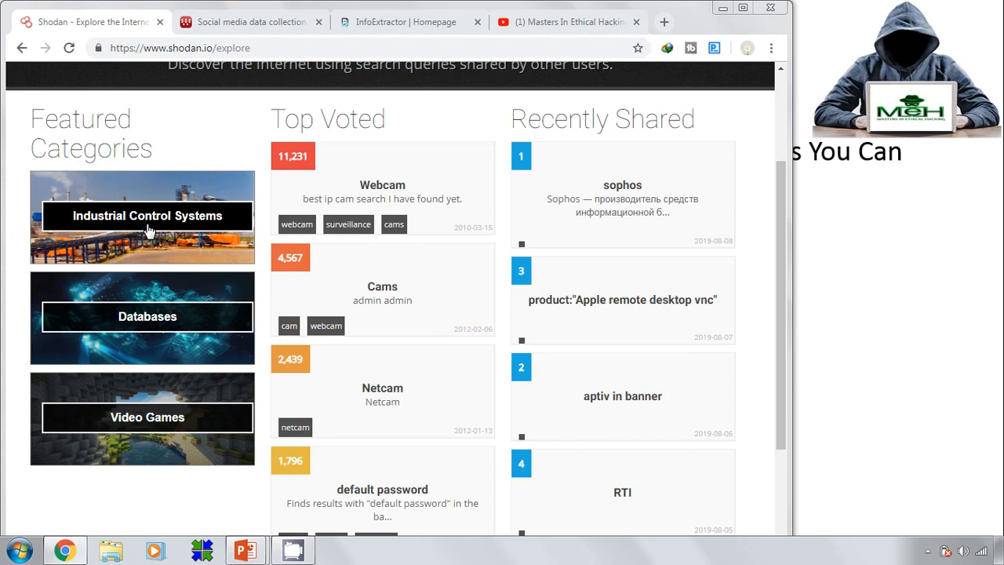
# Open the Databases featured category and scroll through its MySQL, MongoDB and Redis overview
pyautogui.click(164, 331)
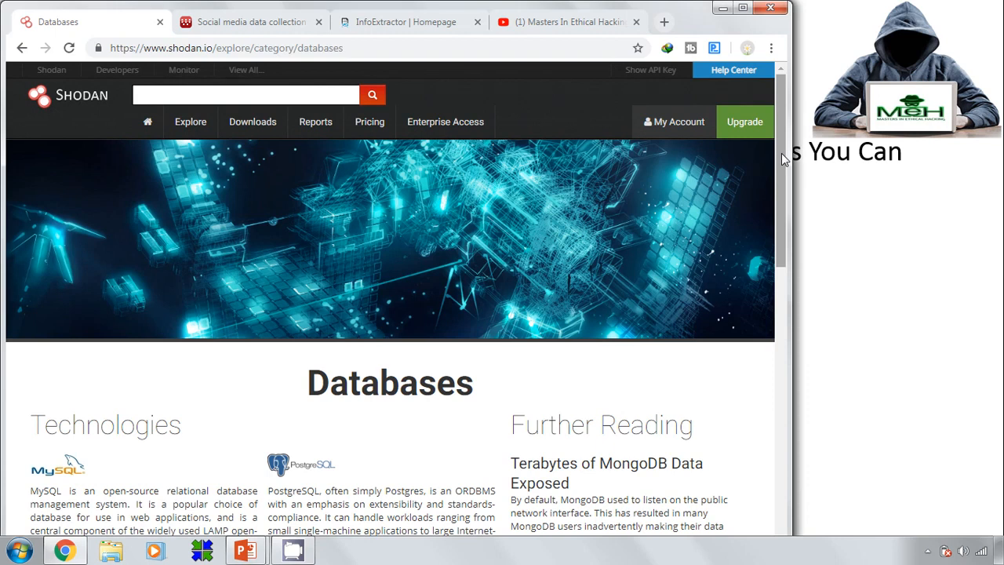
pyautogui.moveTo(781, 159); pyautogui.dragTo(766, 411)
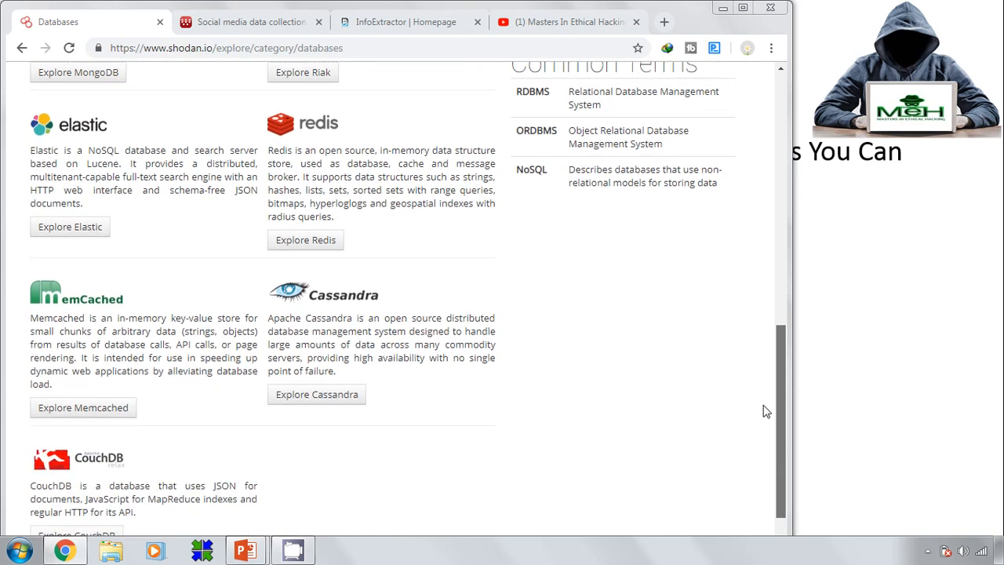
pyautogui.scroll(-2, 766, 439)
pyautogui.scroll(2, 767, 451)
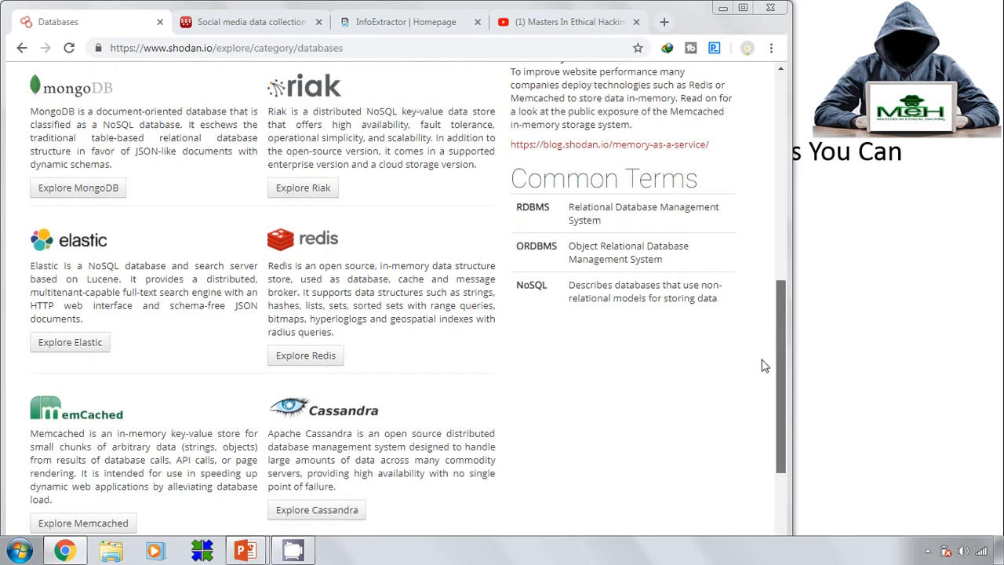
pyautogui.scroll(8, 765, 365)
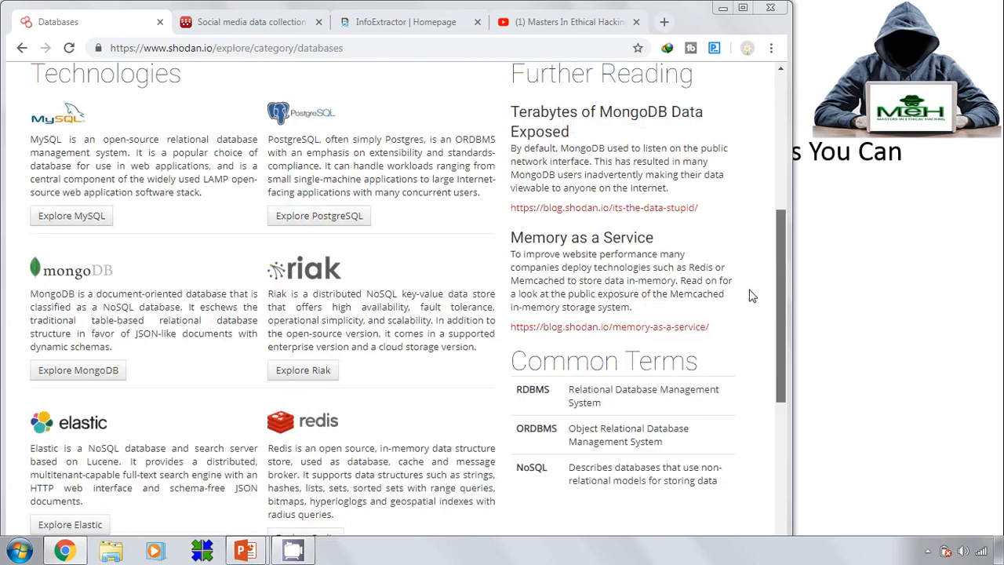
pyautogui.scroll(1, 737, 169)
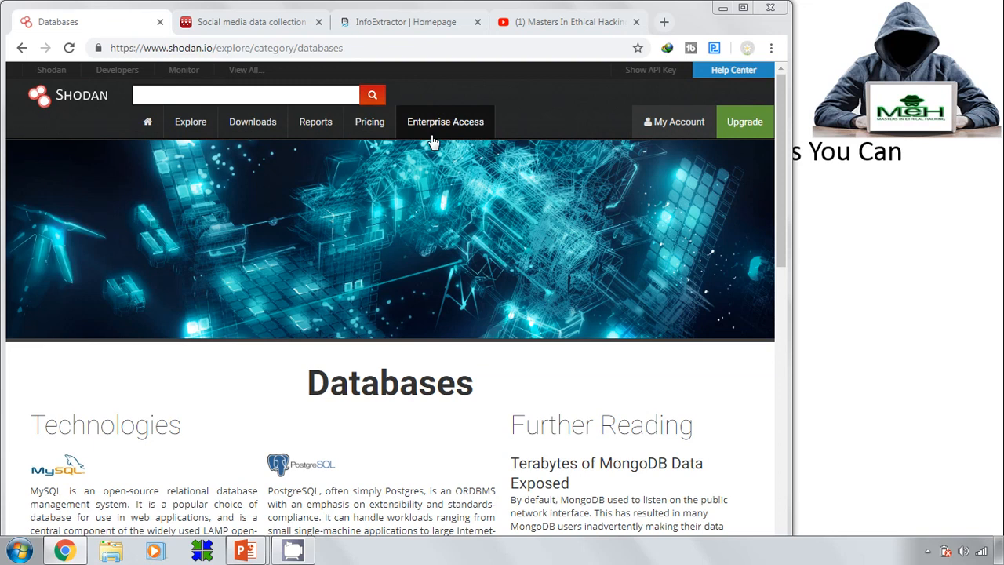
# Search Shodan for 'router', returning 1,701,897 devices
pyautogui.click(263, 95)
pyautogui.write('router')
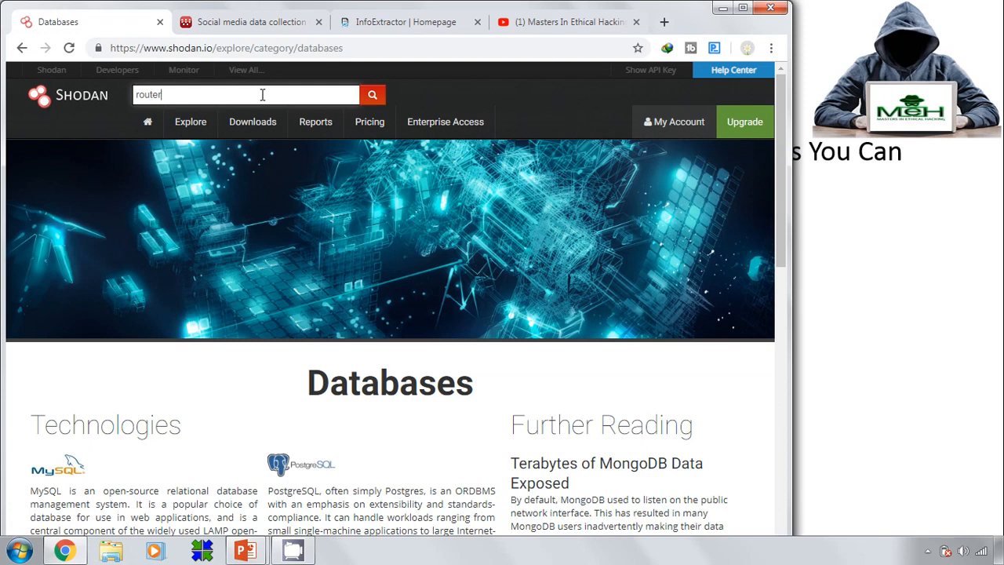
pyautogui.press('Return')
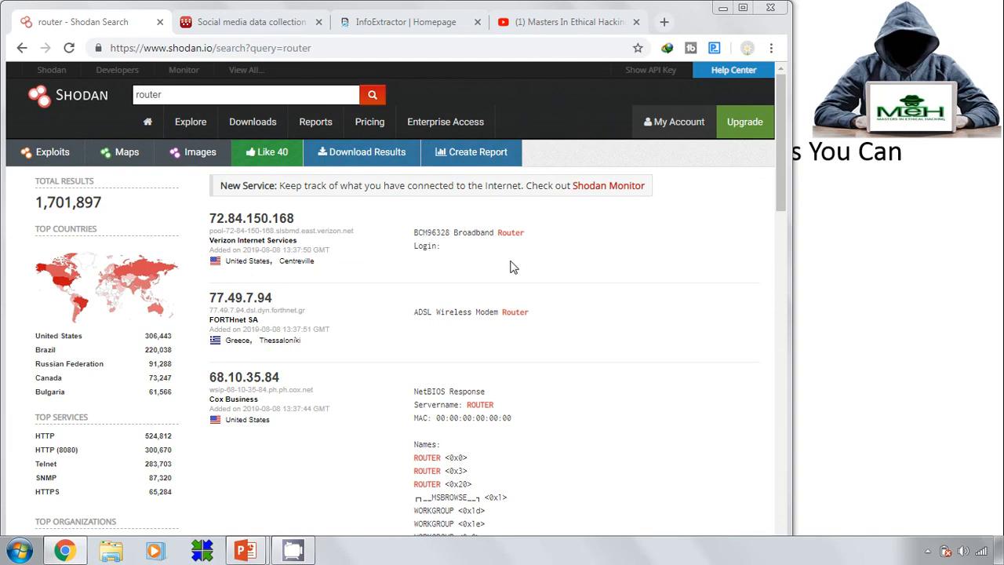
pyautogui.click(258, 226)
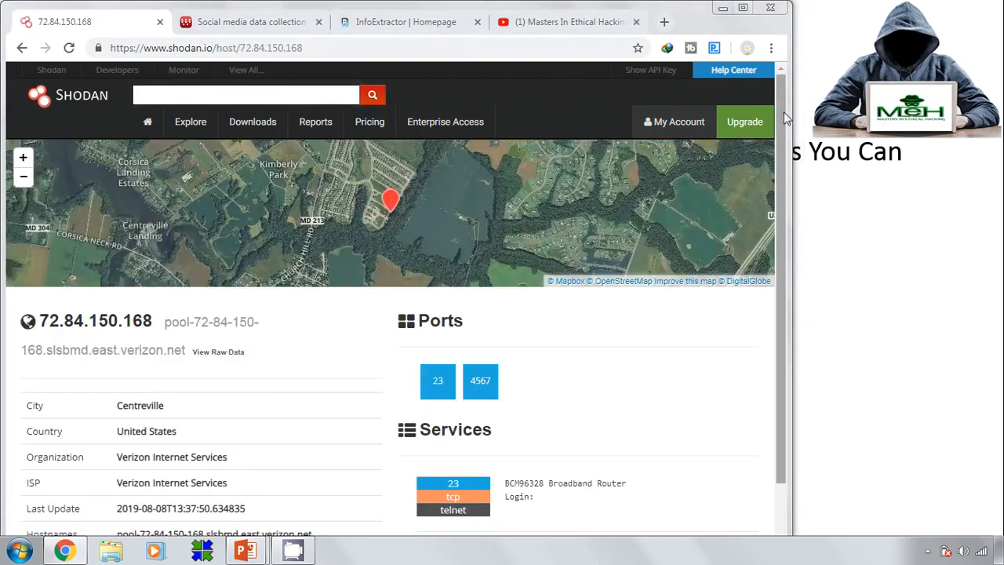
pyautogui.scroll(-2, 784, 118)
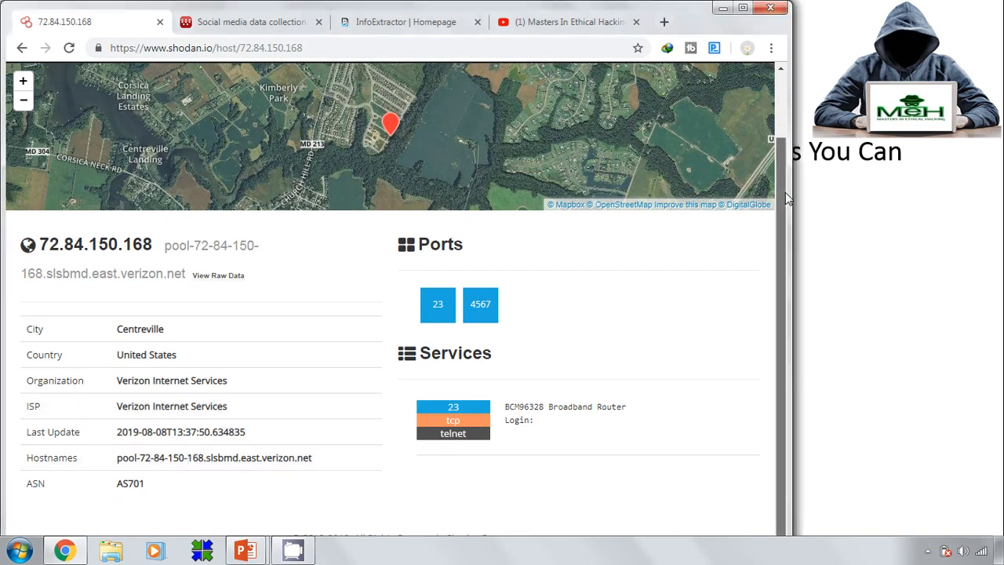
pyautogui.moveTo(785, 192); pyautogui.dragTo(784, 110)
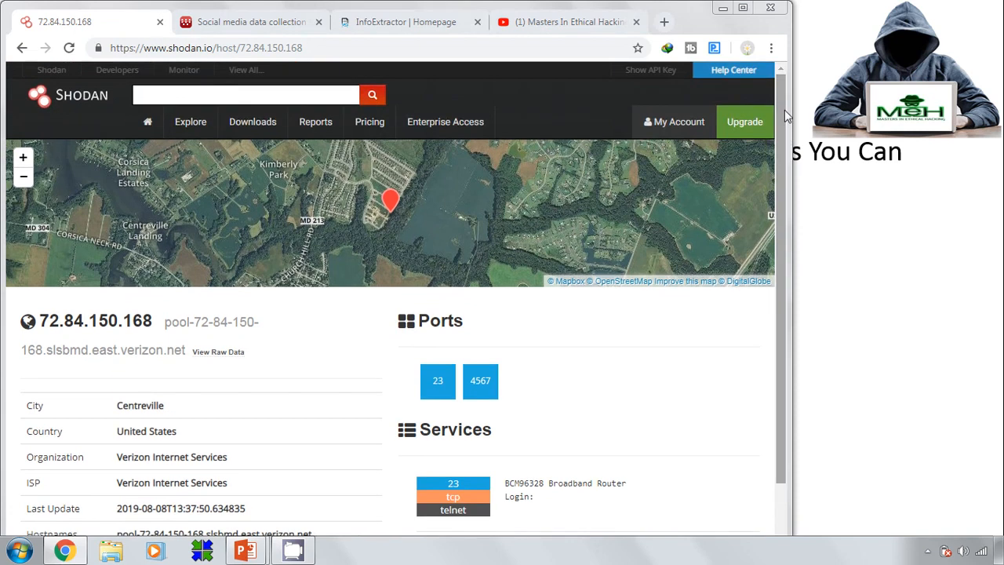
pyautogui.moveTo(784, 110)
pyautogui.mouseDown()
pyautogui.moveTo(781, 200)
pyautogui.moveTo(779, 118)
pyautogui.mouseUp()
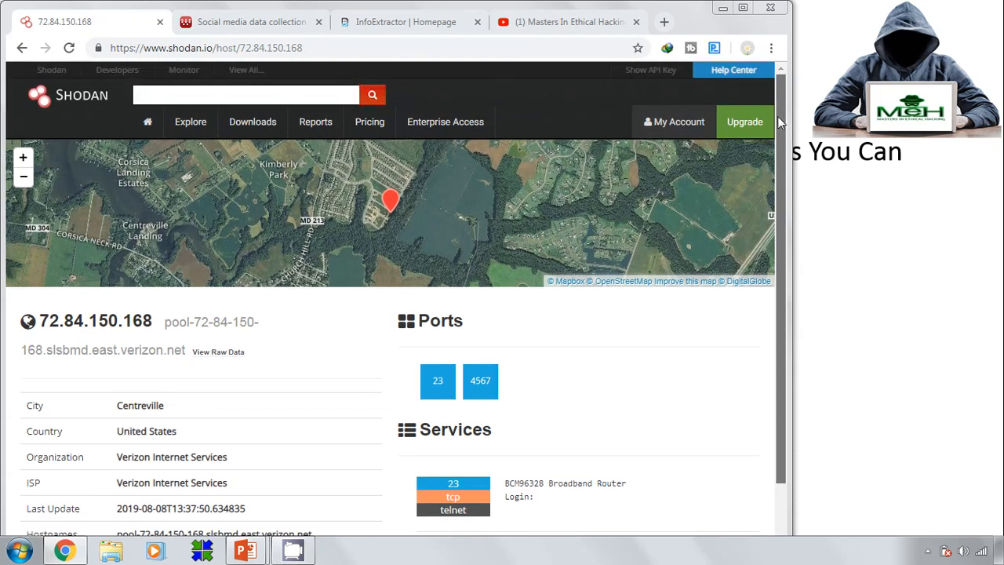
pyautogui.click(22, 49)
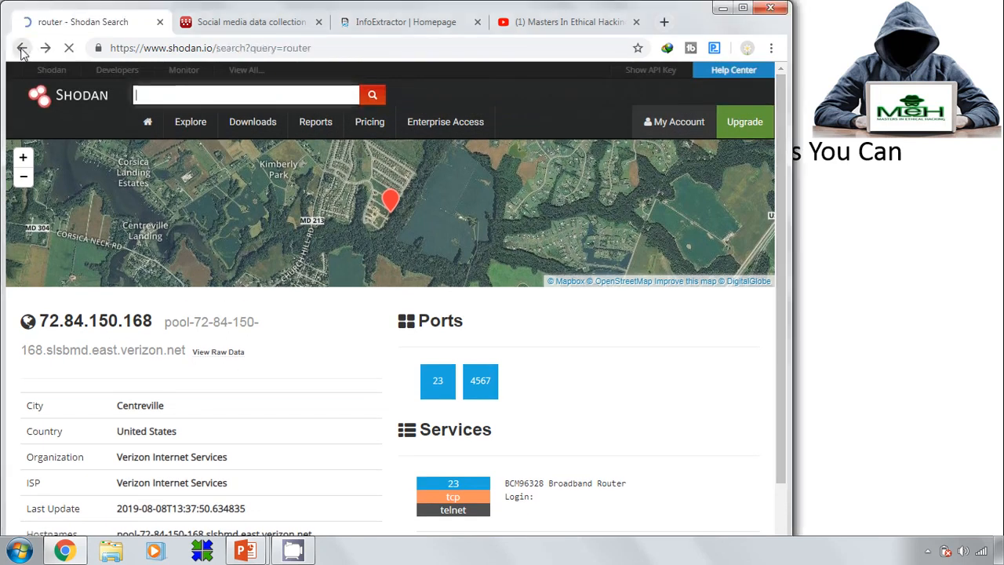
# Replace the router query with netgear and scroll through the 212,265 device results
pyautogui.click(170, 93)
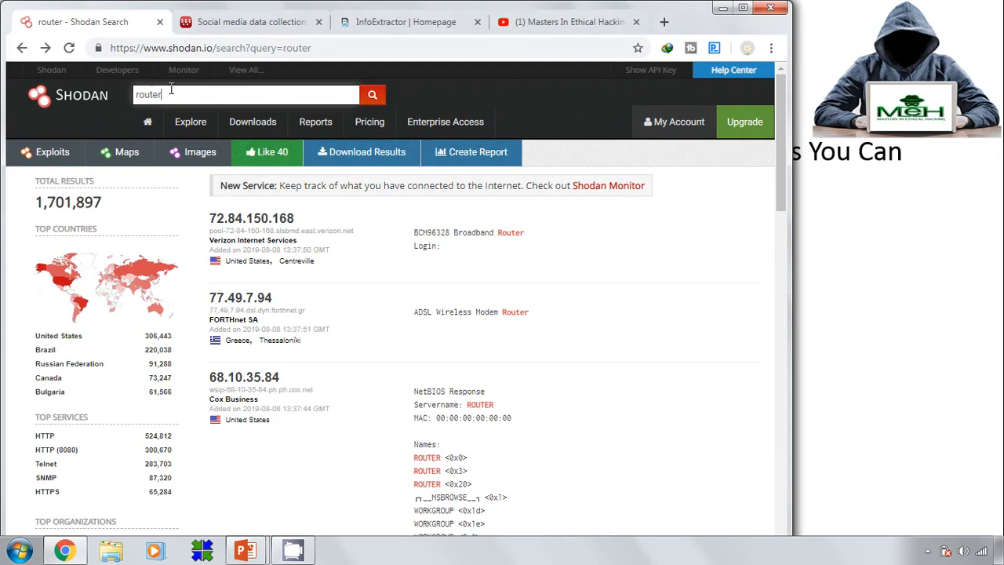
pyautogui.press('BackSpace')
pyautogui.press('BackSpace')
pyautogui.press('BackSpace')
pyautogui.press('BackSpace')
pyautogui.press('BackSpace')
pyautogui.press('BackSpace')
pyautogui.write('netgear')
pyautogui.press('Return')
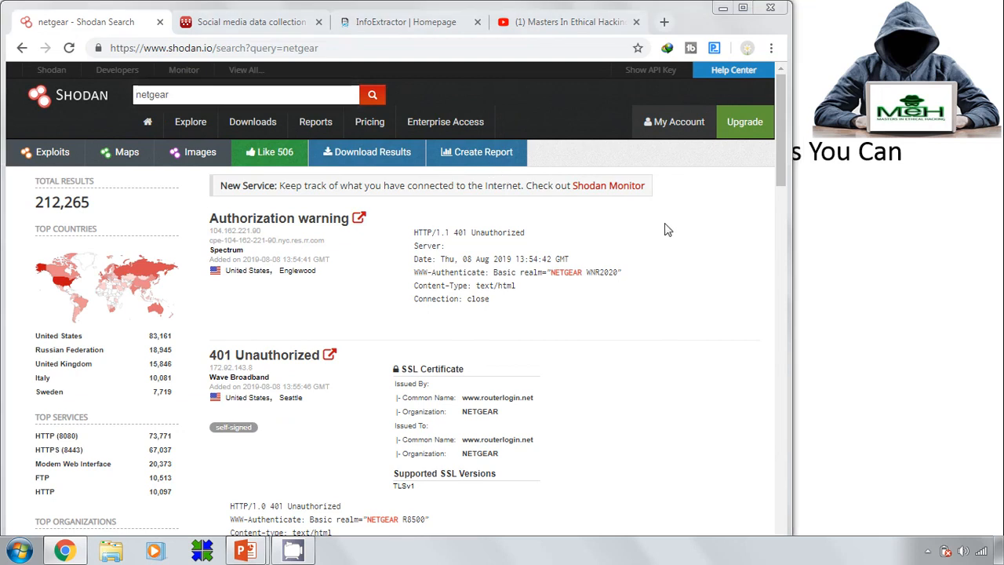
pyautogui.moveTo(777, 133); pyautogui.dragTo(755, 278)
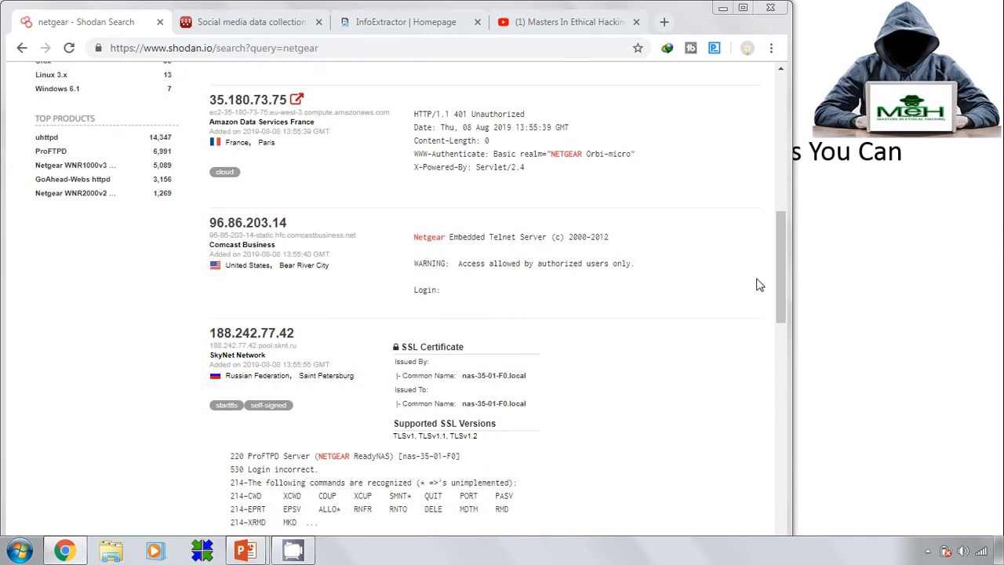
pyautogui.moveTo(784, 267); pyautogui.dragTo(777, 140)
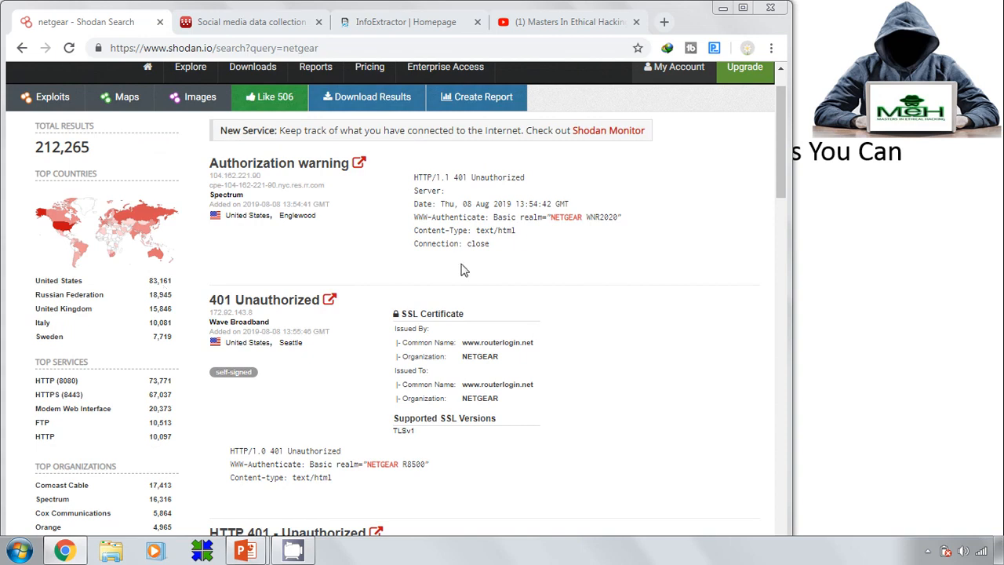
pyautogui.moveTo(780, 146); pyautogui.dragTo(784, 85)
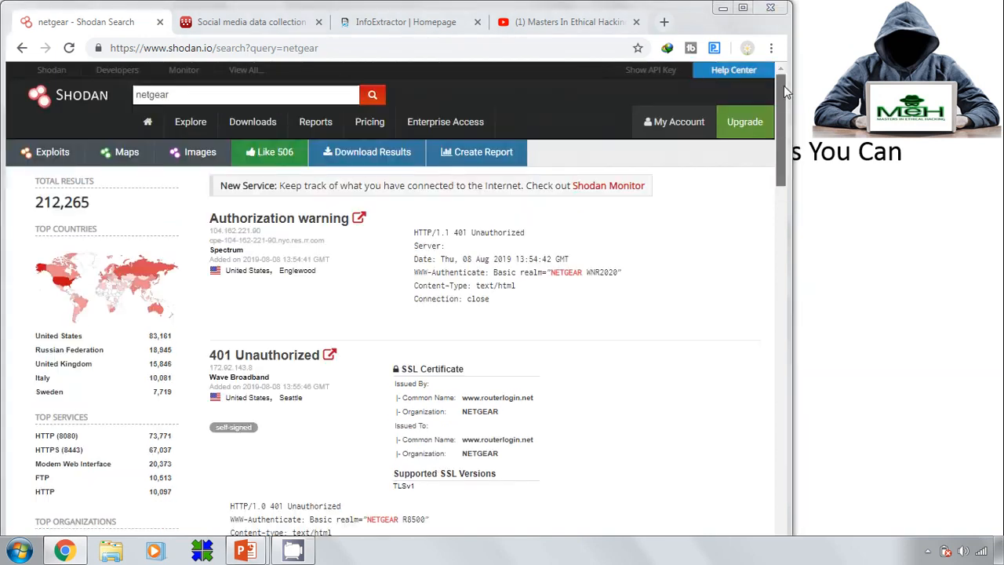
# Search for windows:xp, which returns nothing, then broaden the query to windows
pyautogui.click(257, 92)
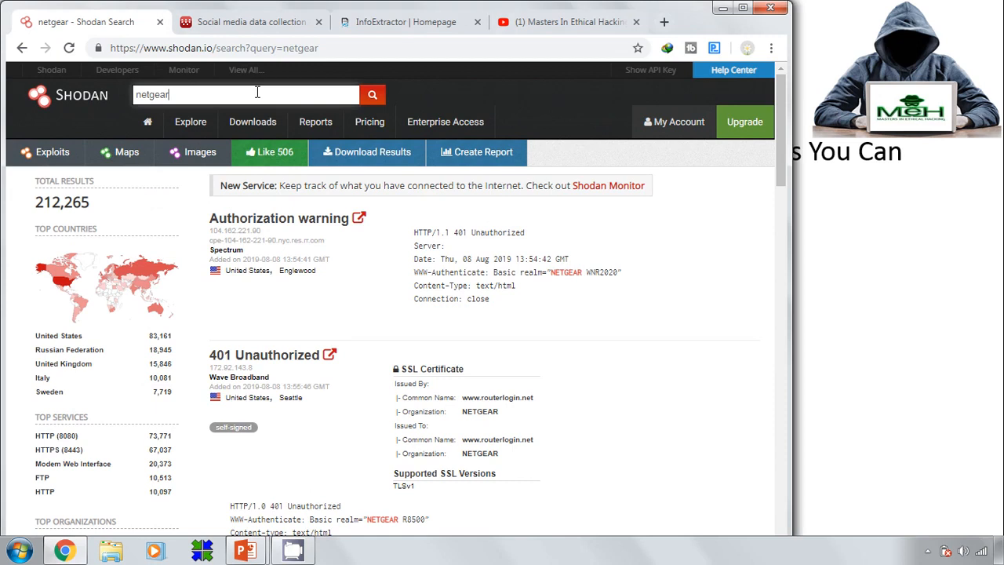
pyautogui.press('BackSpace')
pyautogui.press('BackSpace')
pyautogui.press('BackSpace')
pyautogui.press('BackSpace')
pyautogui.press('BackSpace')
pyautogui.press('BackSpace')
pyautogui.write('windows:xp')
pyautogui.press('Return')
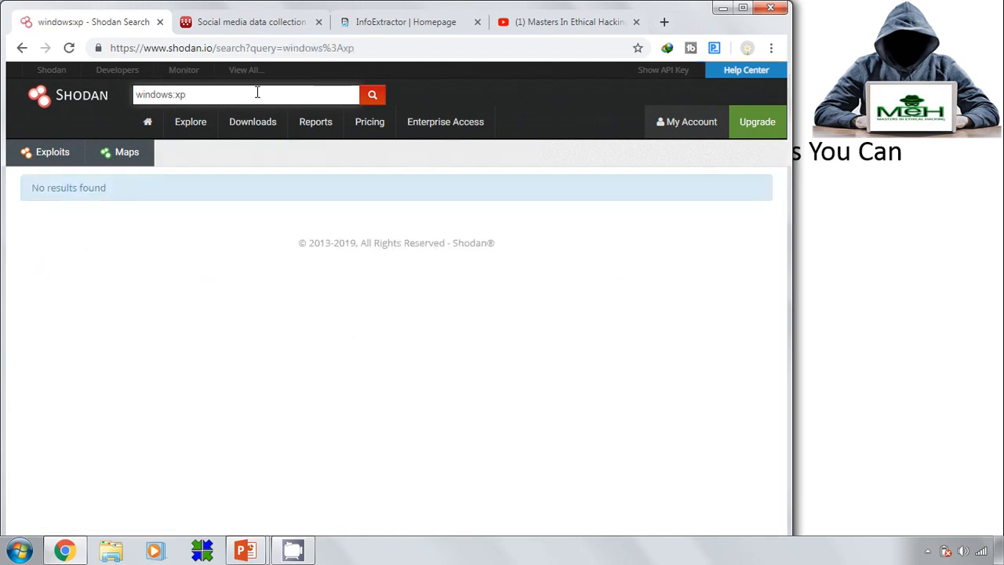
pyautogui.press('BackSpace')
pyautogui.press('BackSpace')
pyautogui.press('BackSpace')
pyautogui.press('Return')
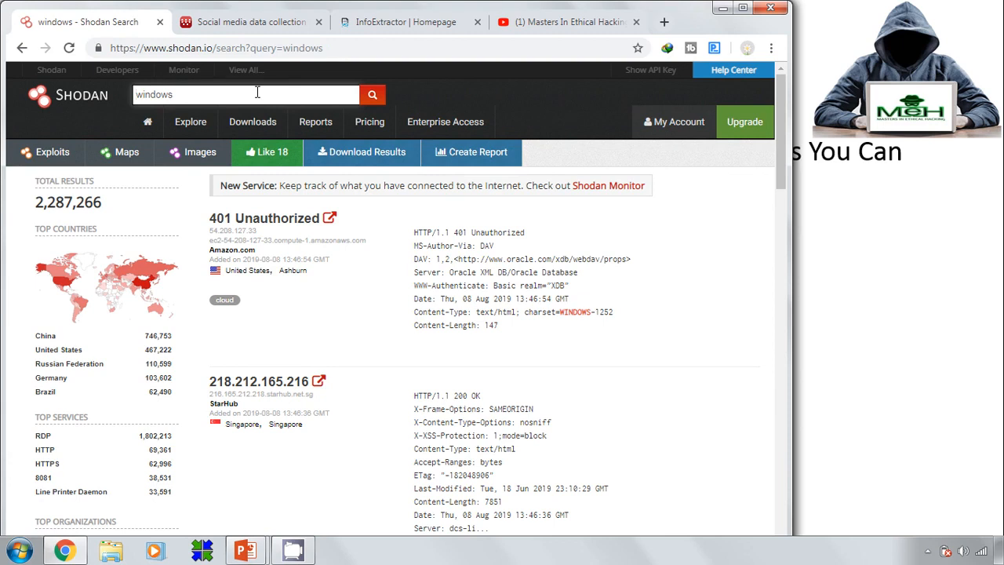
# Search for win:xp, then change the query to xp, giving 34,468 results
pyautogui.press('Right')
pyautogui.press('Right')
pyautogui.press('Right')
pyautogui.press('Right')
pyautogui.press('Right')
pyautogui.press('Right')
pyautogui.press('Right')
pyautogui.press('BackSpace')
pyautogui.press('BackSpace')
pyautogui.press('BackSpace')
pyautogui.press('BackSpace')
pyautogui.write(':xp')
pyautogui.press('Return')
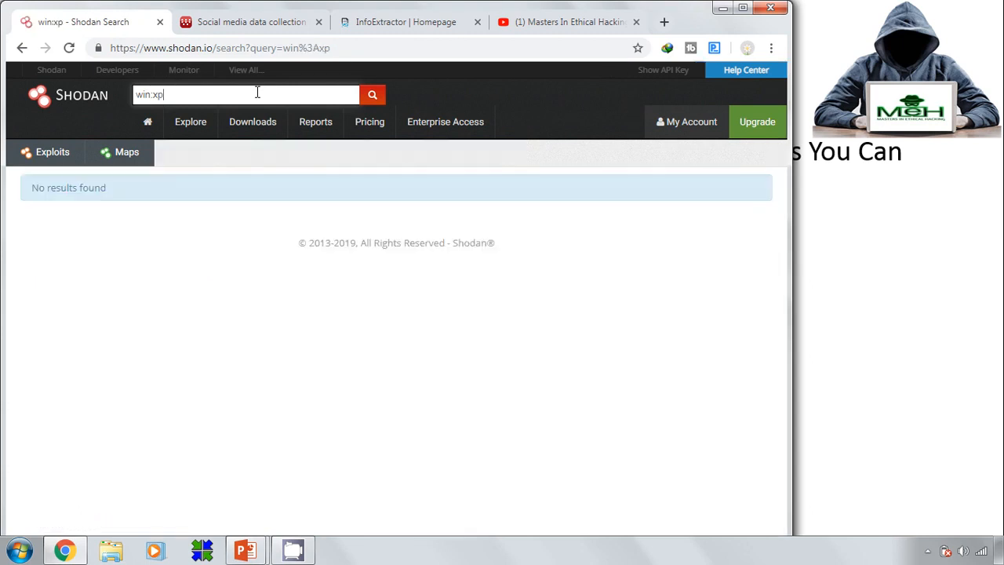
pyautogui.press('BackSpace')
pyautogui.press('BackSpace')
pyautogui.press('BackSpace')
pyautogui.press('BackSpace')
pyautogui.press('BackSpace')
pyautogui.press('BackSpace')
pyautogui.write('xp')
pyautogui.press('Return')
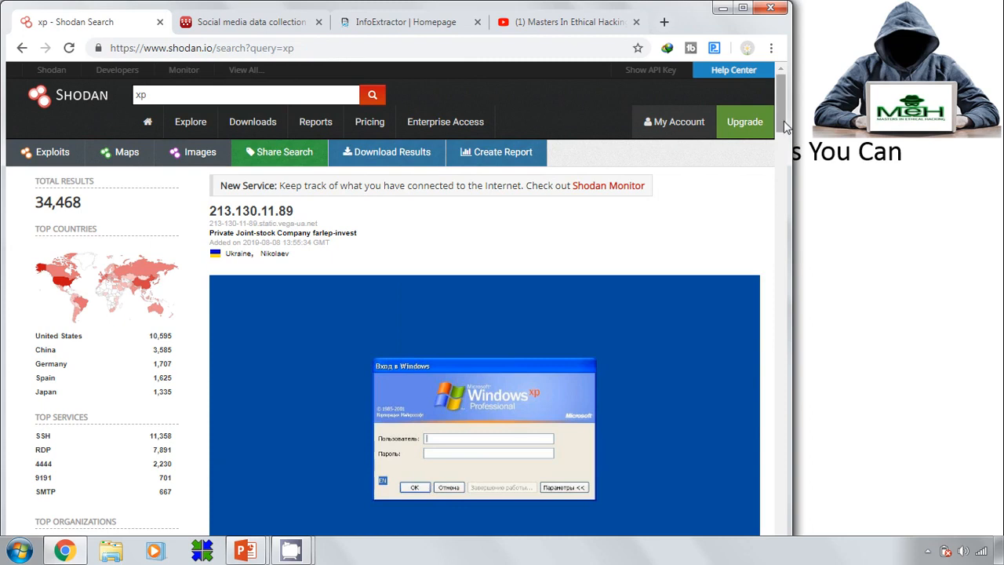
pyautogui.moveTo(783, 121); pyautogui.dragTo(784, 202)
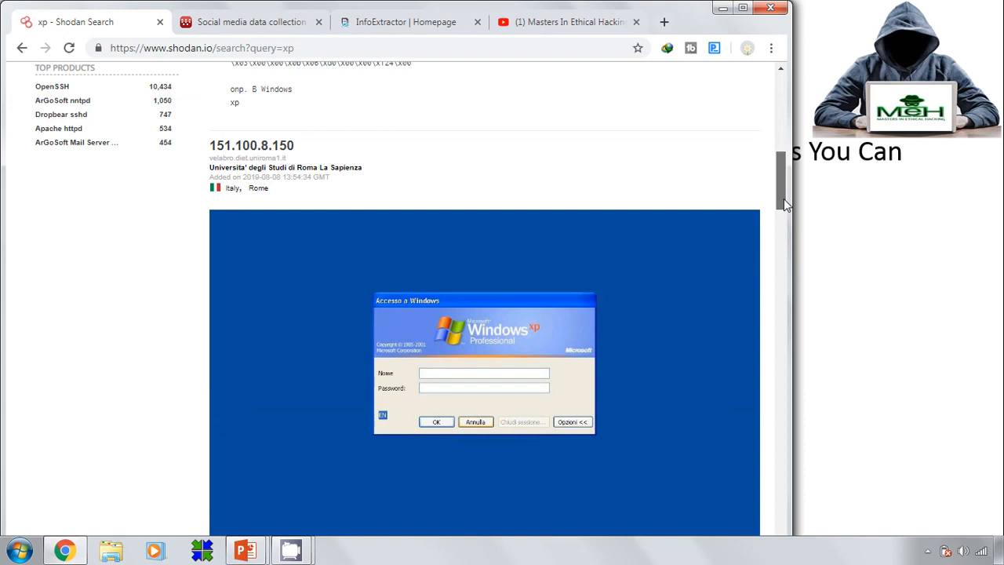
pyautogui.moveTo(784, 198); pyautogui.dragTo(763, 128)
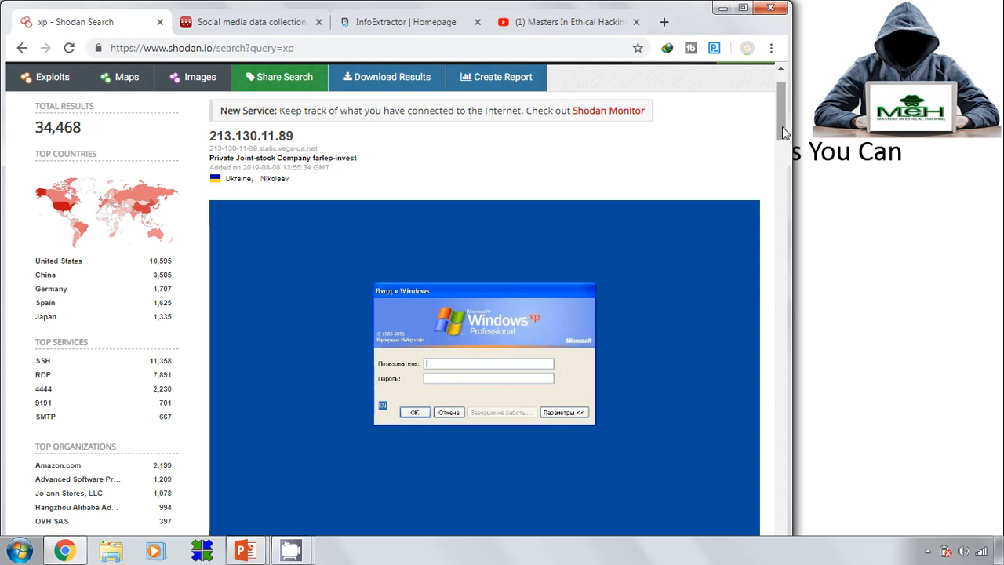
pyautogui.moveTo(781, 126); pyautogui.dragTo(791, 70)
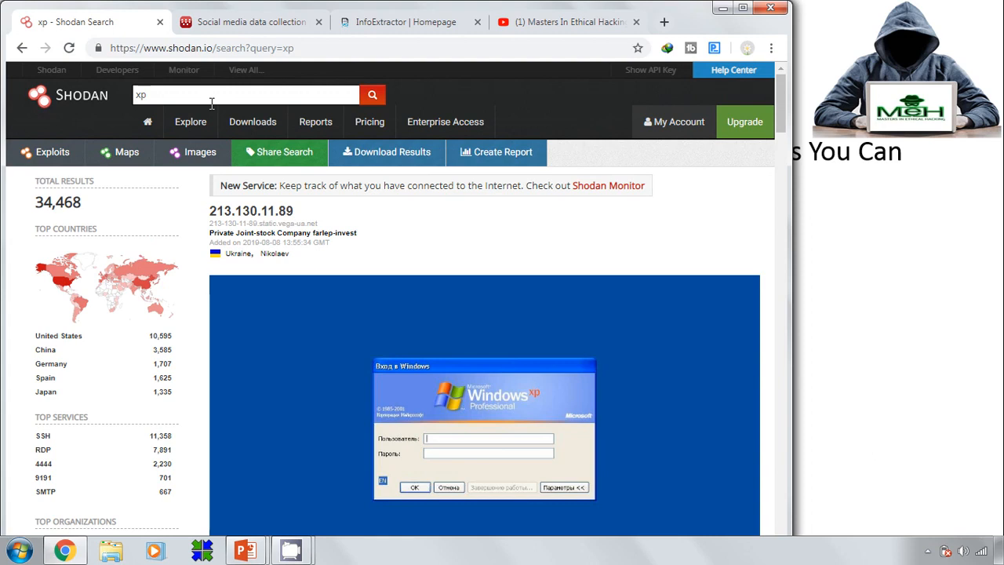
pyautogui.click(44, 161)
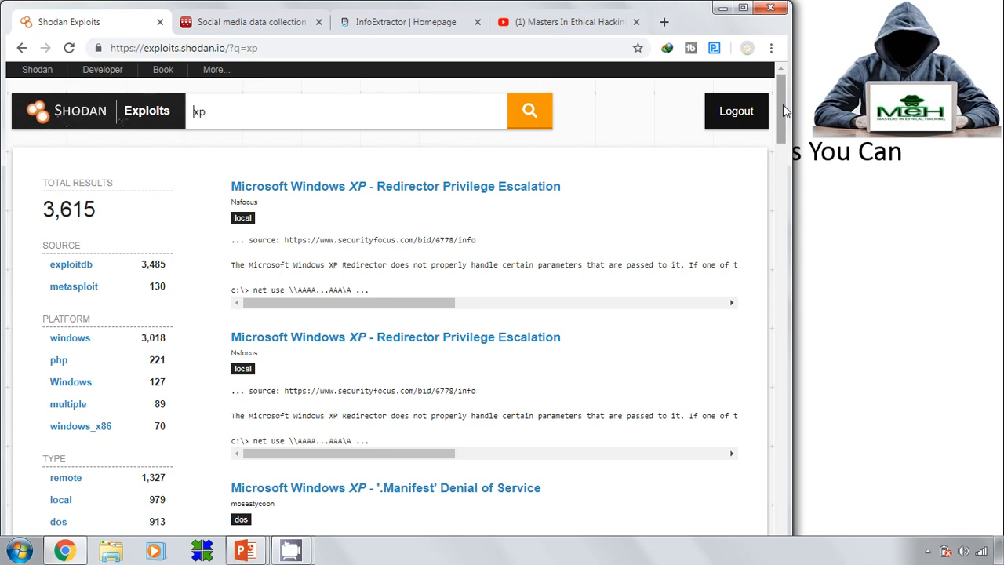
pyautogui.moveTo(783, 105); pyautogui.dragTo(772, 172)
pyautogui.click(659, 220)
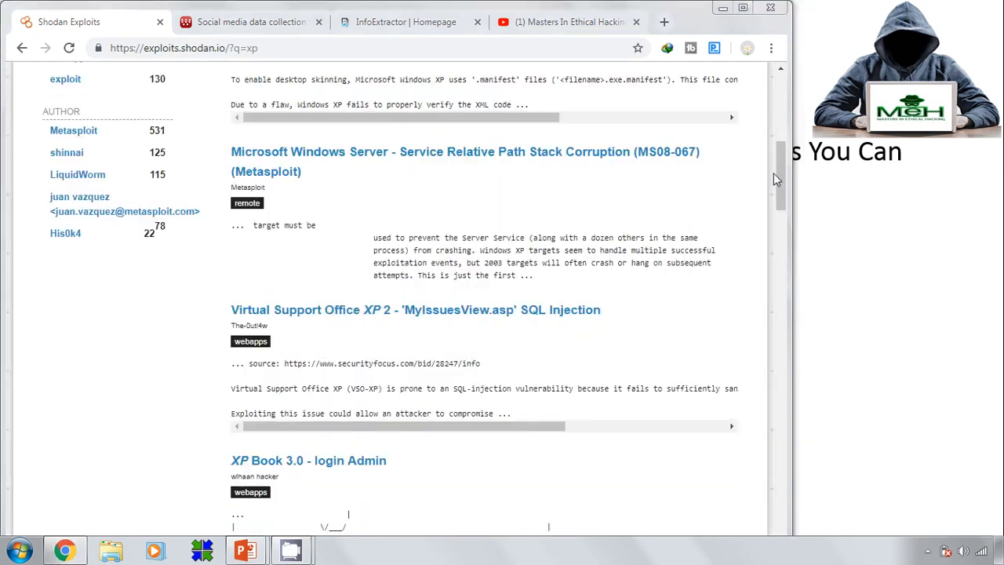
pyautogui.moveTo(780, 177); pyautogui.dragTo(775, 72)
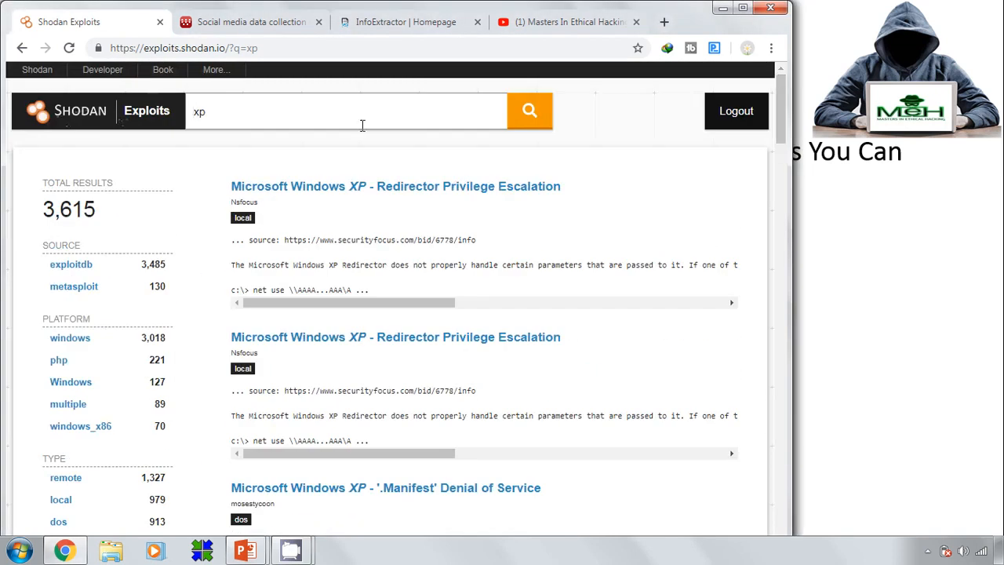
pyautogui.click(263, 121)
pyautogui.press('BackSpace')
pyautogui.press('BackSpace')
pyautogui.write('android')
pyautogui.press('Return')
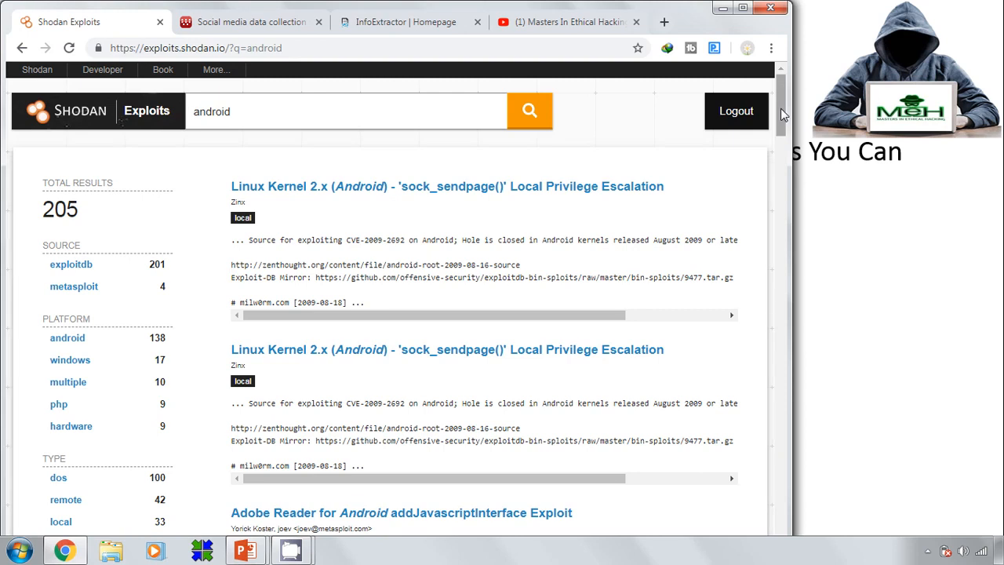
pyautogui.moveTo(781, 108); pyautogui.dragTo(779, 238)
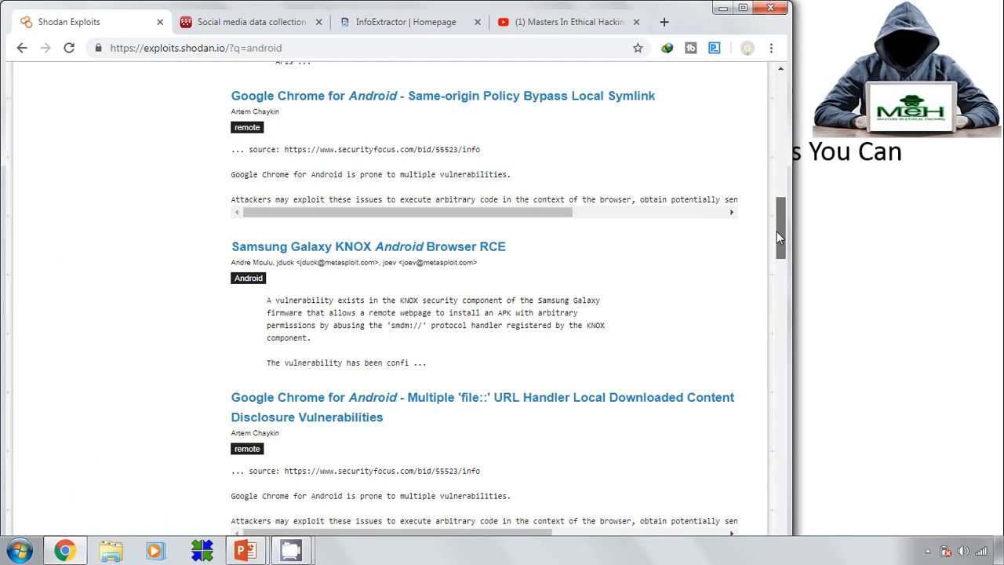
pyautogui.moveTo(776, 232); pyautogui.dragTo(706, 53)
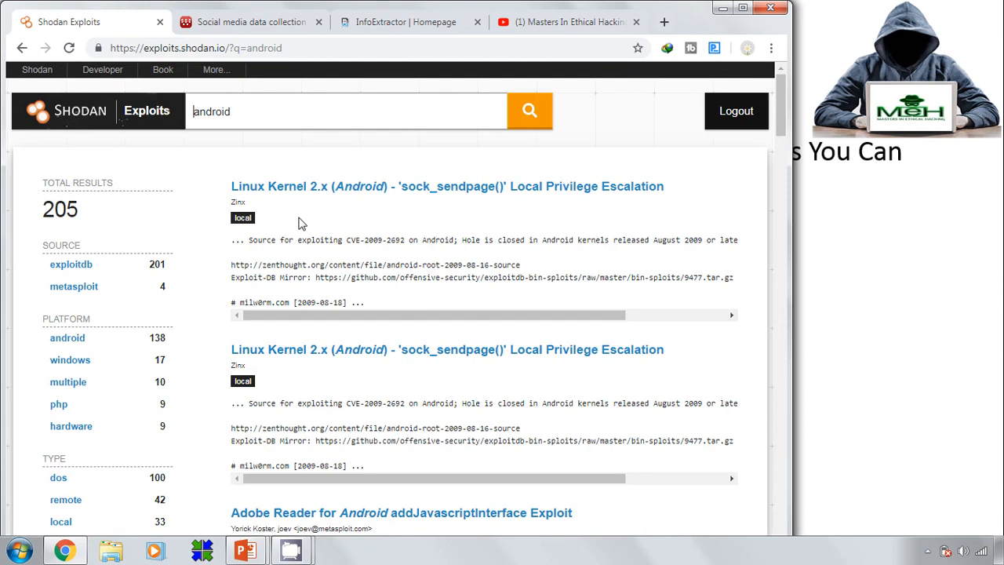
pyautogui.click(22, 48)
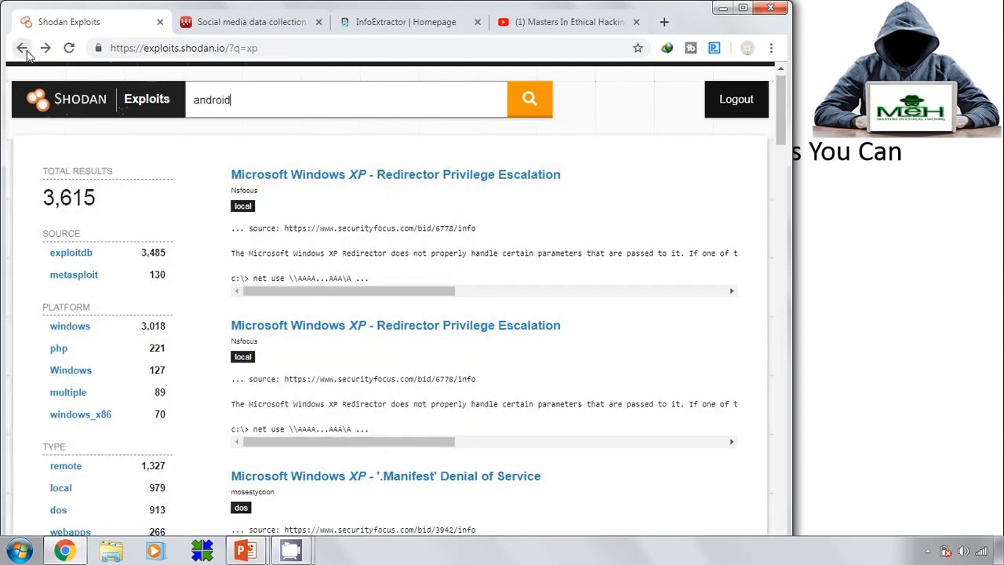
pyautogui.click(22, 48)
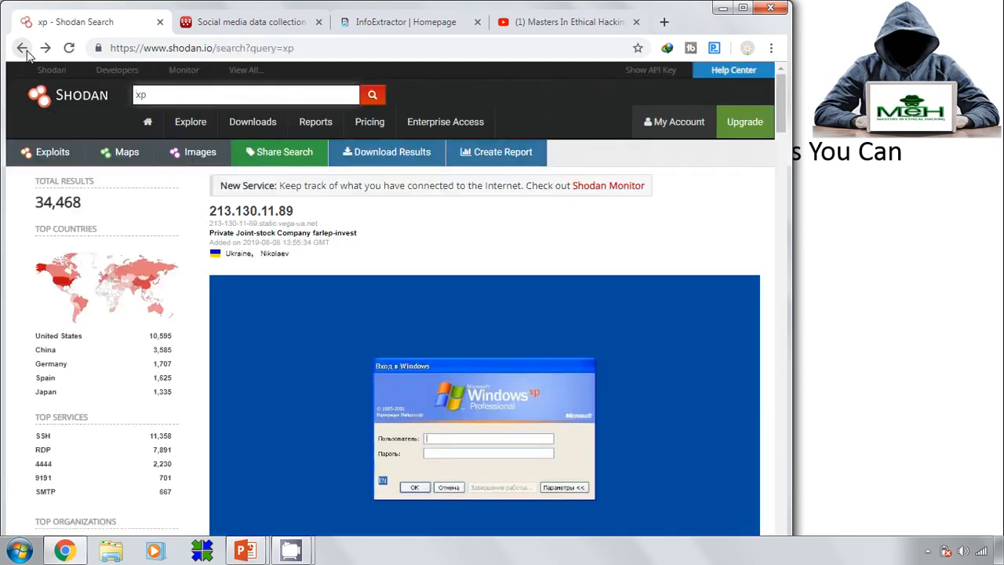
pyautogui.click(155, 93)
# Replace the xp query with a port 21 search and scroll the results
pyautogui.press('BackSpace')
pyautogui.press('BackSpace')
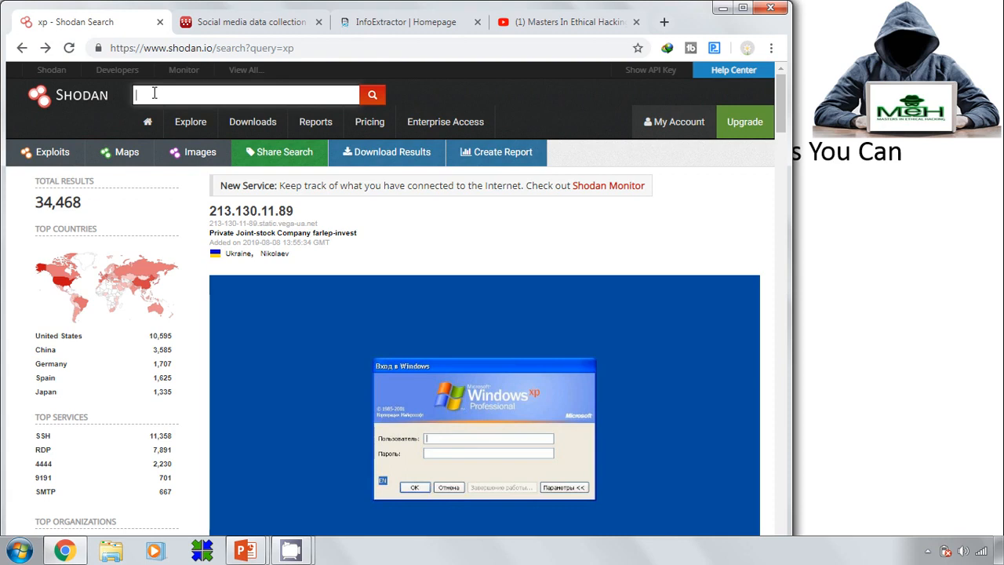
pyautogui.write('port')
pyautogui.write(':1')
pyautogui.press('Return')
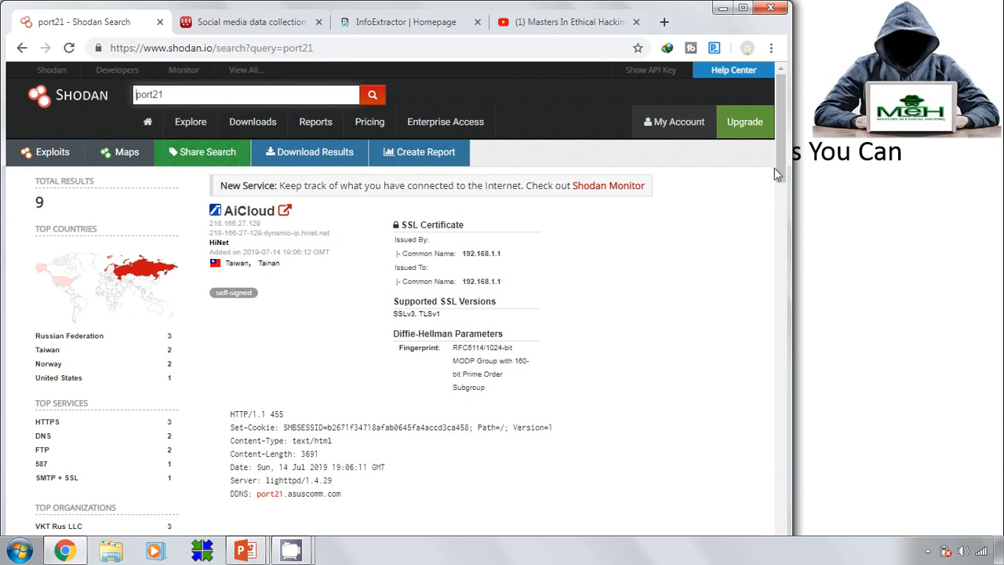
pyautogui.moveTo(779, 149); pyautogui.dragTo(722, 87)
# Search for port445, then for 'port 445', which returns 1,622 results
pyautogui.press('BackSpace')
pyautogui.press('BackSpace')
pyautogui.write('445')
pyautogui.press('Return')
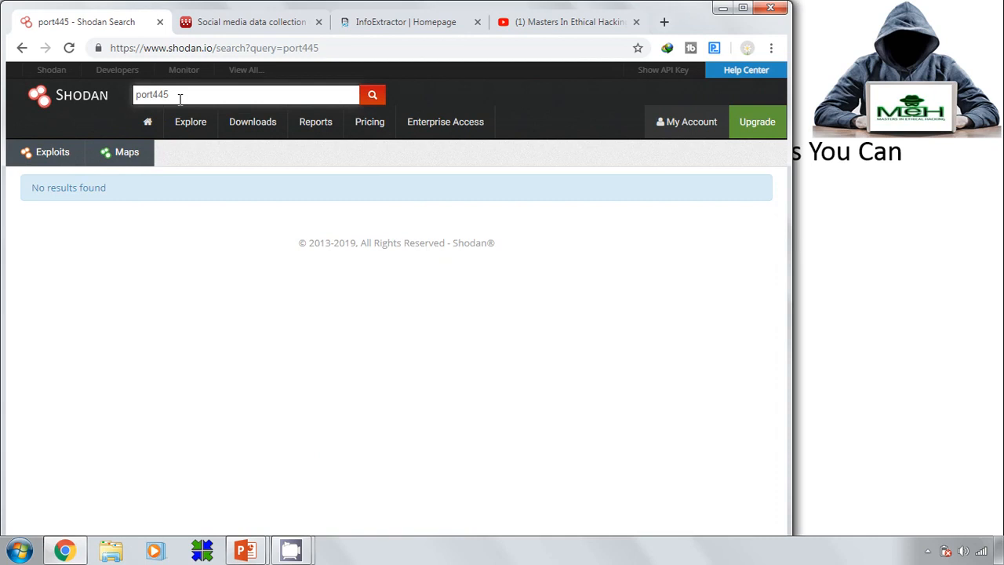
pyautogui.press('BackSpace')
pyautogui.press('BackSpace')
pyautogui.press('BackSpace')
pyautogui.press('BackSpace')
pyautogui.press('BackSpace')
pyautogui.press('BackSpace')
pyautogui.write('port 445')
pyautogui.press('Return')
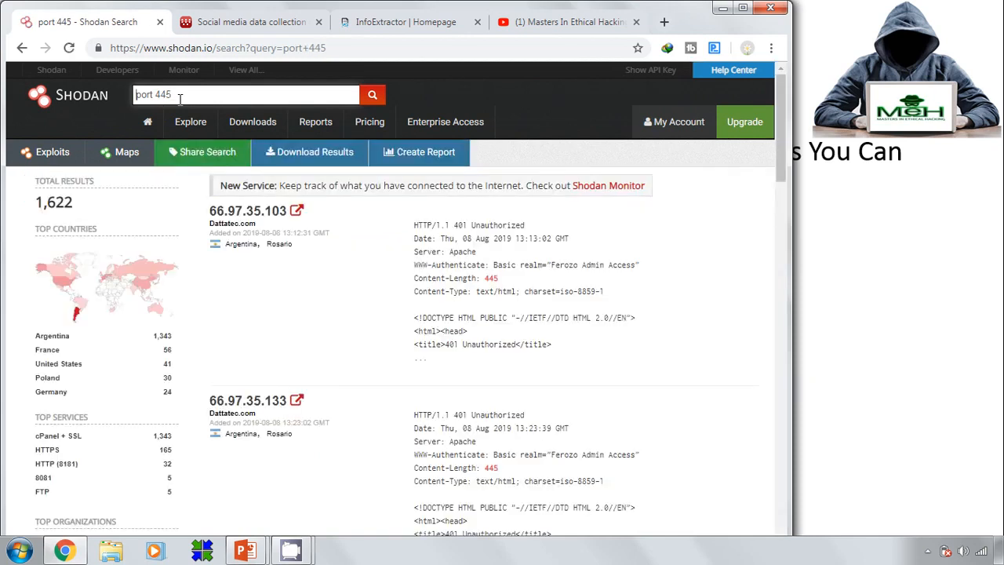
# Replace the query with server, returning 277,589,031 results
pyautogui.click(180, 95)
pyautogui.press('BackSpace')
pyautogui.press('BackSpace')
pyautogui.press('BackSpace')
pyautogui.press('BackSpace')
pyautogui.press('BackSpace')
pyautogui.press('BackSpace')
pyautogui.press('BackSpace')
pyautogui.press('BackSpace')
pyautogui.write('server')
pyautogui.press('Return')
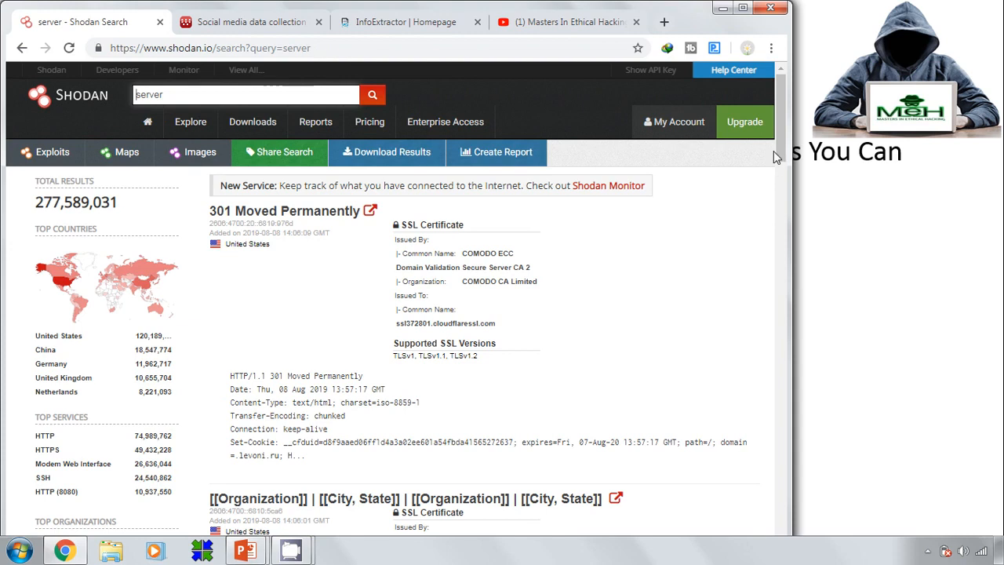
pyautogui.moveTo(778, 131); pyautogui.dragTo(773, 427)
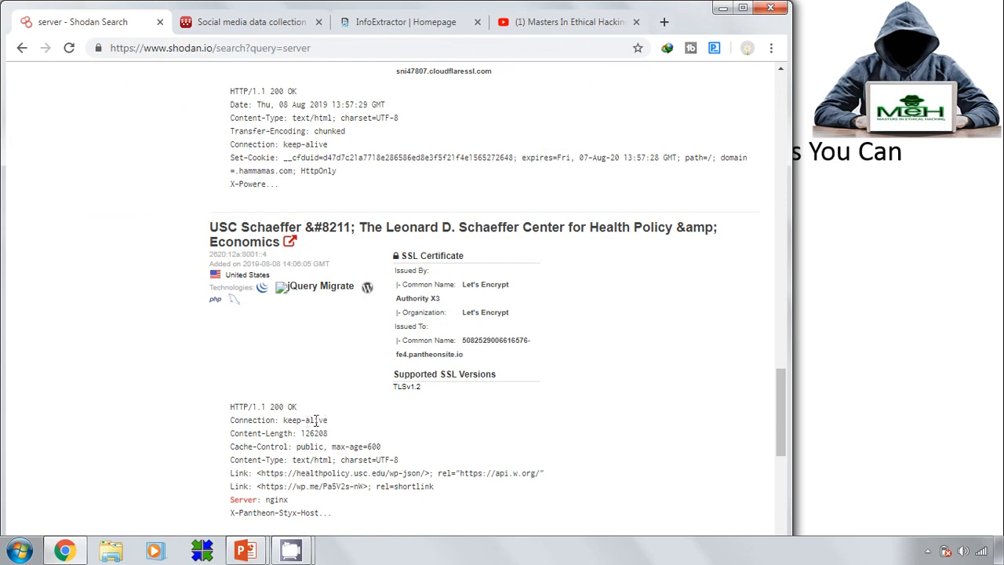
pyautogui.moveTo(328, 421); pyautogui.dragTo(292, 433)
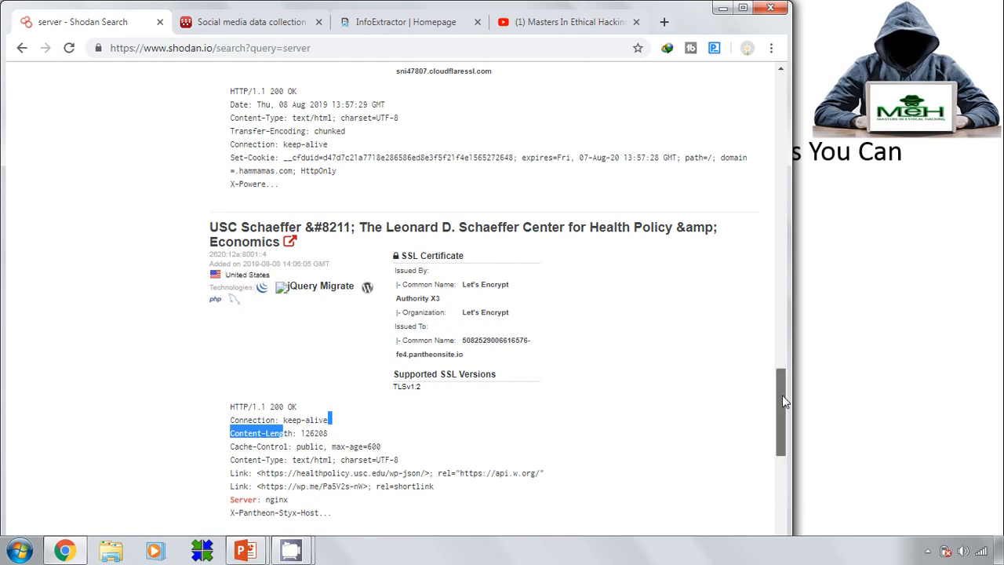
pyautogui.moveTo(782, 394); pyautogui.dragTo(778, 82)
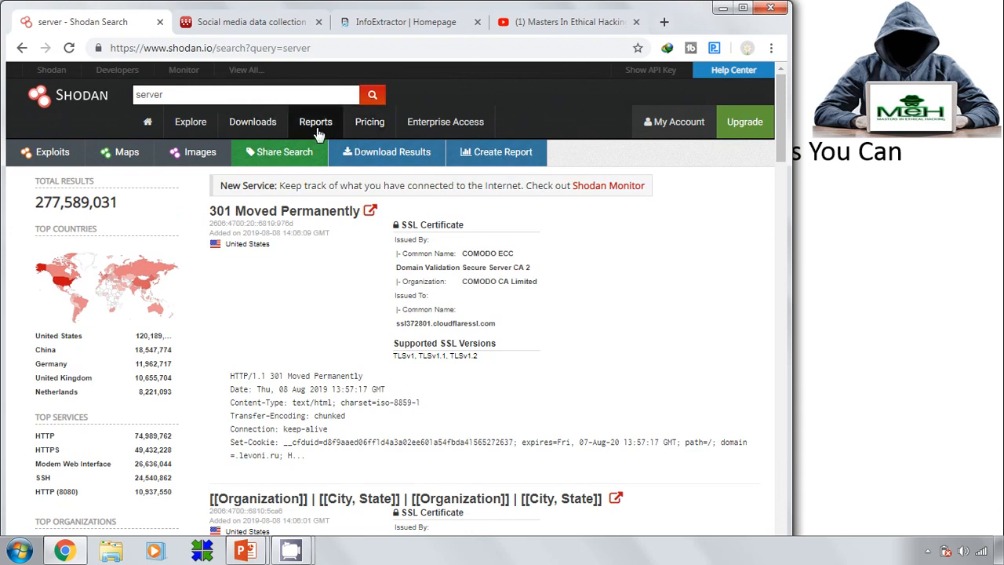
pyautogui.click(246, 70)
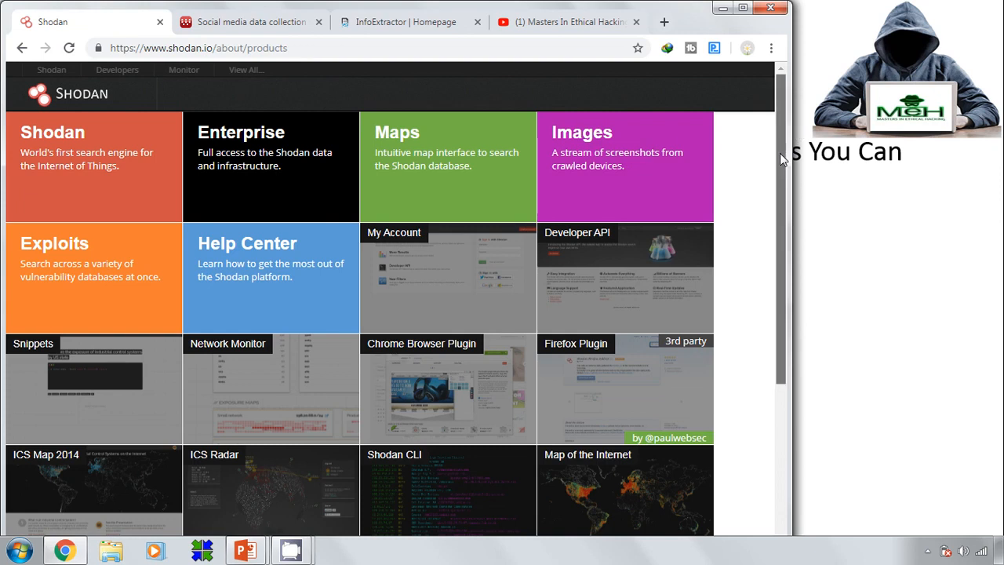
# Scroll the Shodan products grid and open the Honeypot Or Not checker
pyautogui.moveTo(780, 153); pyautogui.dragTo(781, 351)
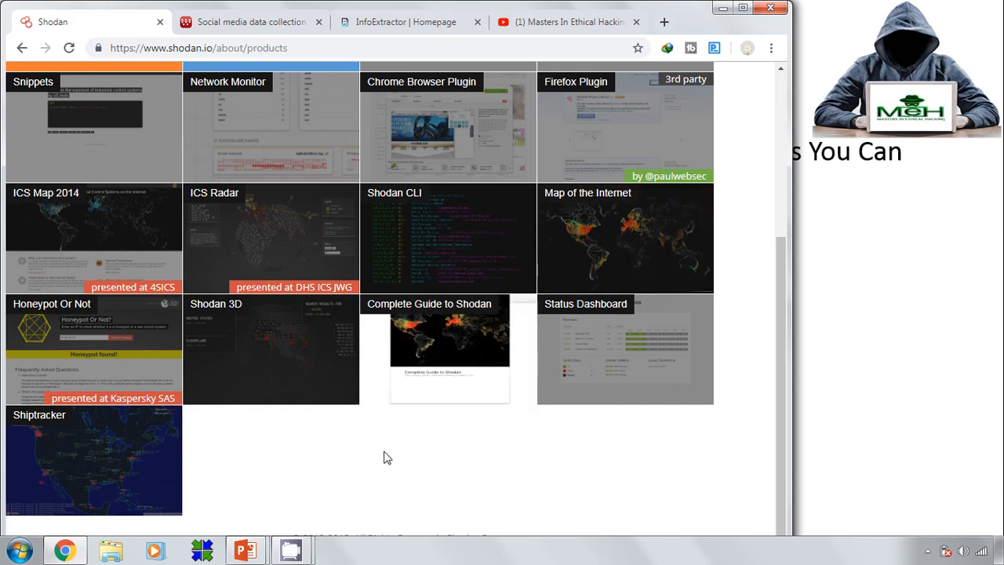
pyautogui.click(88, 359)
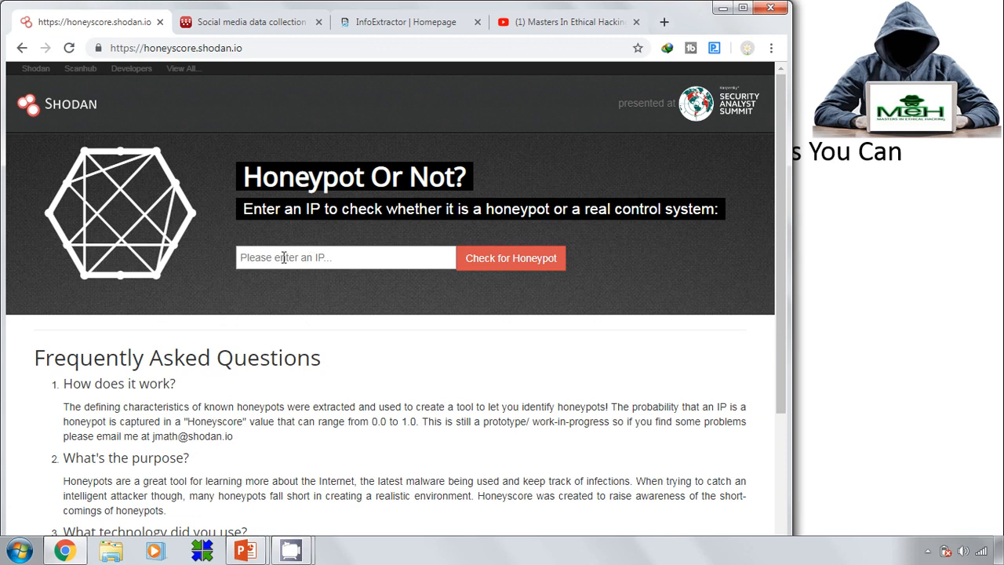
pyautogui.click(284, 257)
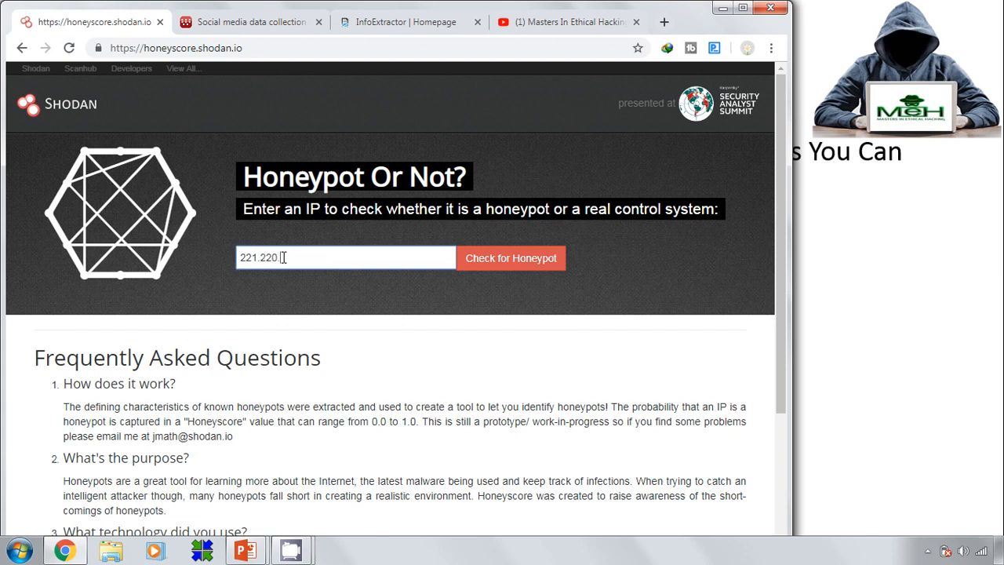
pyautogui.press('Return')
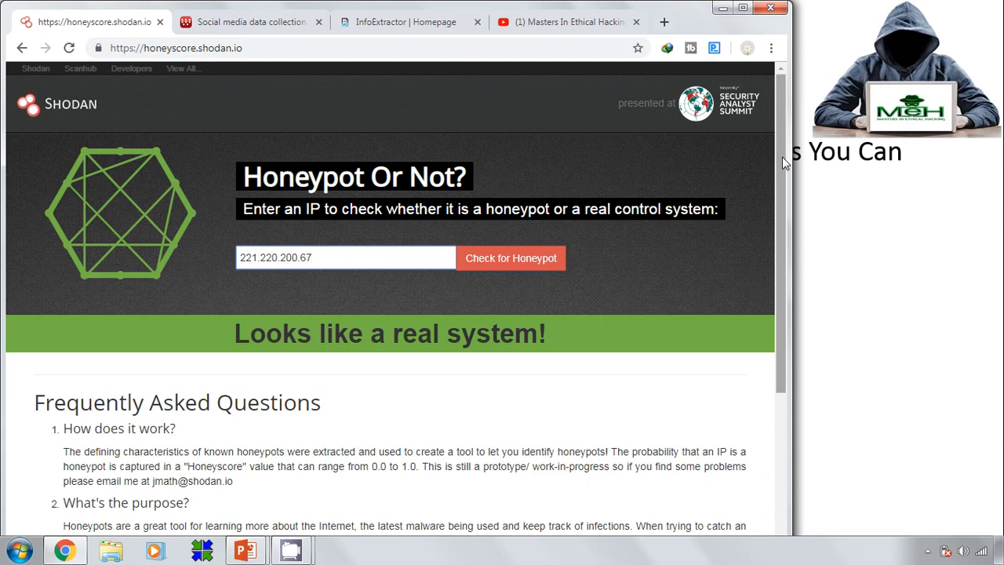
pyautogui.moveTo(782, 157); pyautogui.dragTo(759, 131)
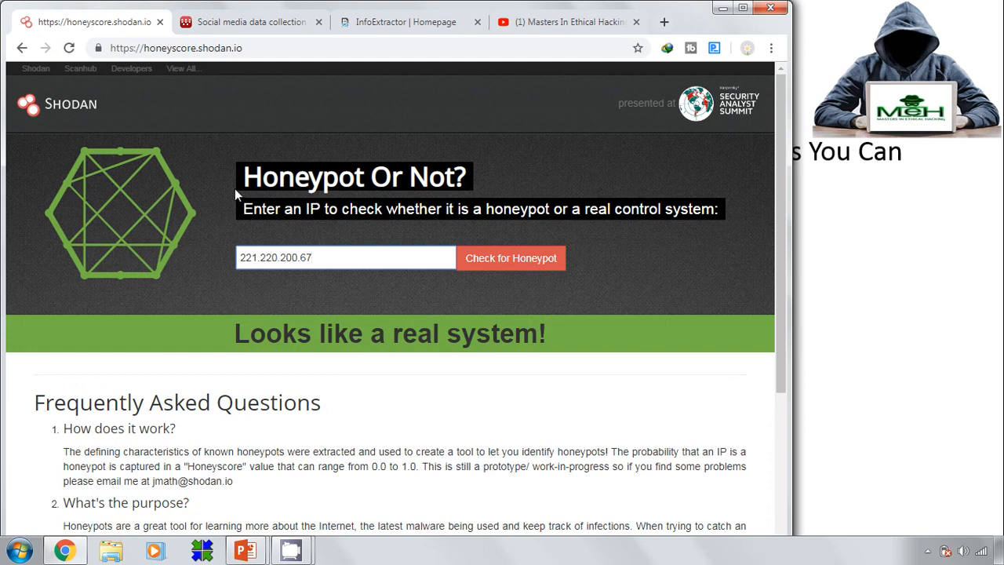
pyautogui.click(40, 73)
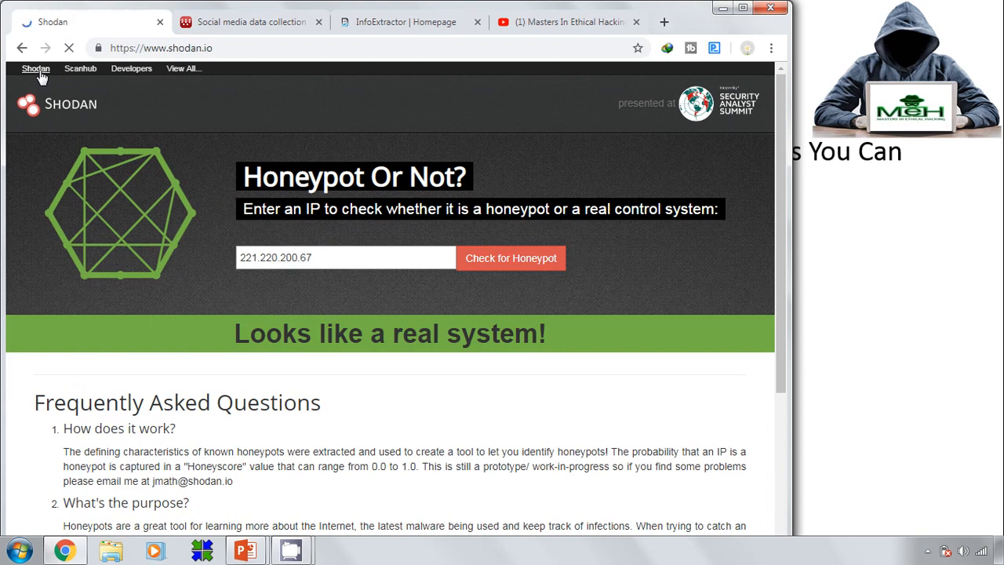